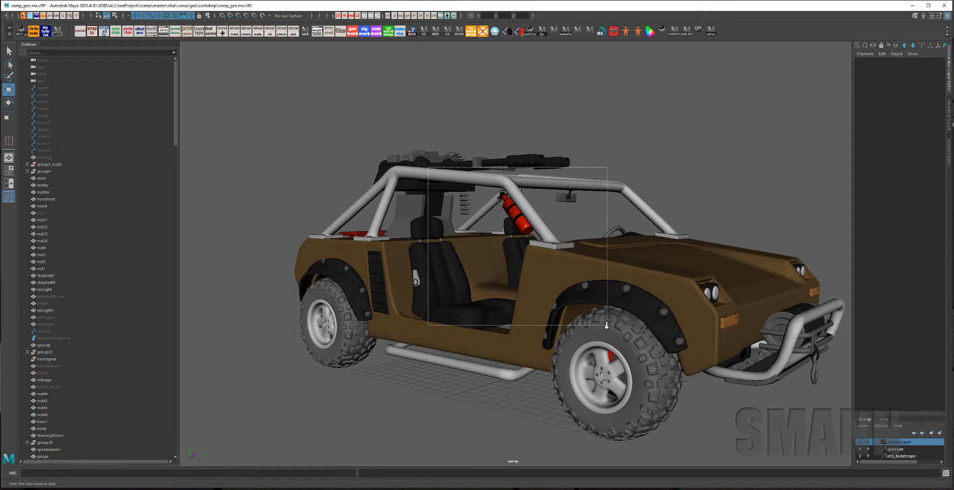
Select the red fire extinguisher body on the roll bar, isolate it, and frame it in the view
scroll(521, 294, "up", 5)
left_click(504, 203)
scroll(546, 283, "up", 5)
scroll(563, 284, "down", 5)
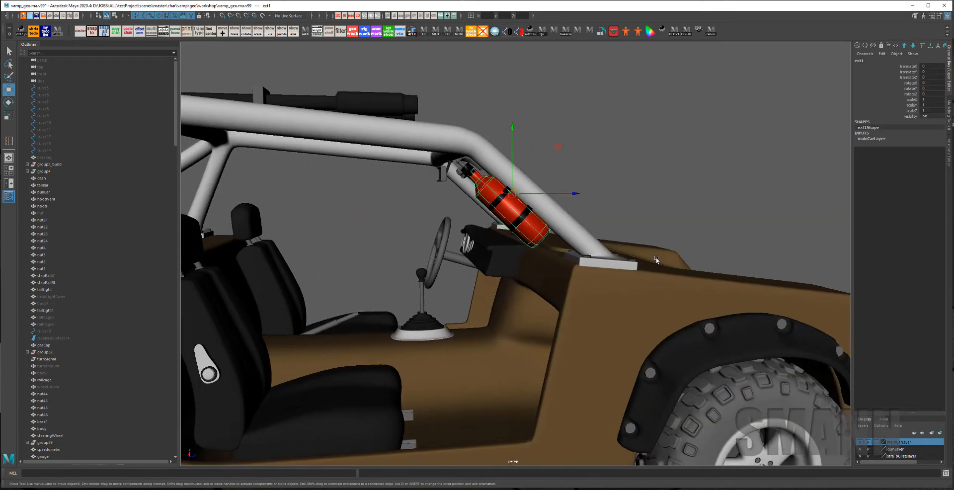
scroll(655, 258, "down", 5)
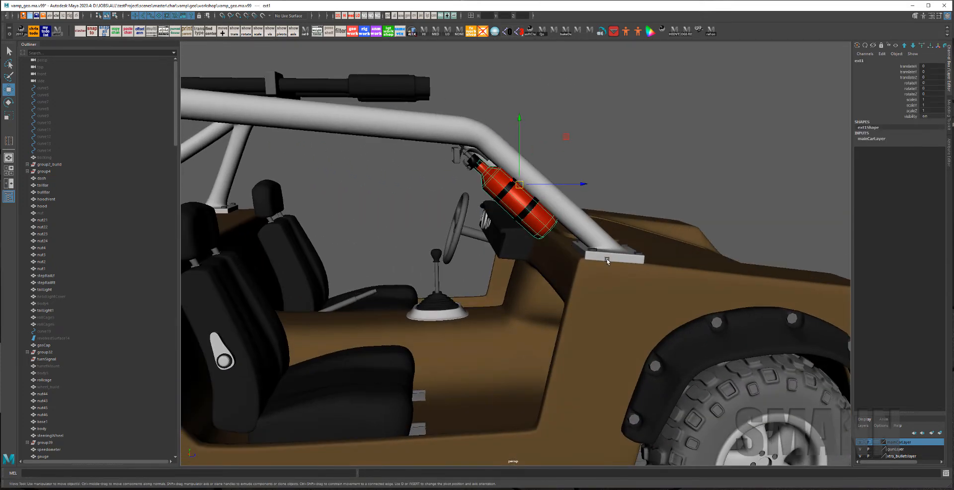
key("ctrl+1")
left_click_drag(694, 283, 541, 308, "alt")
key("f")
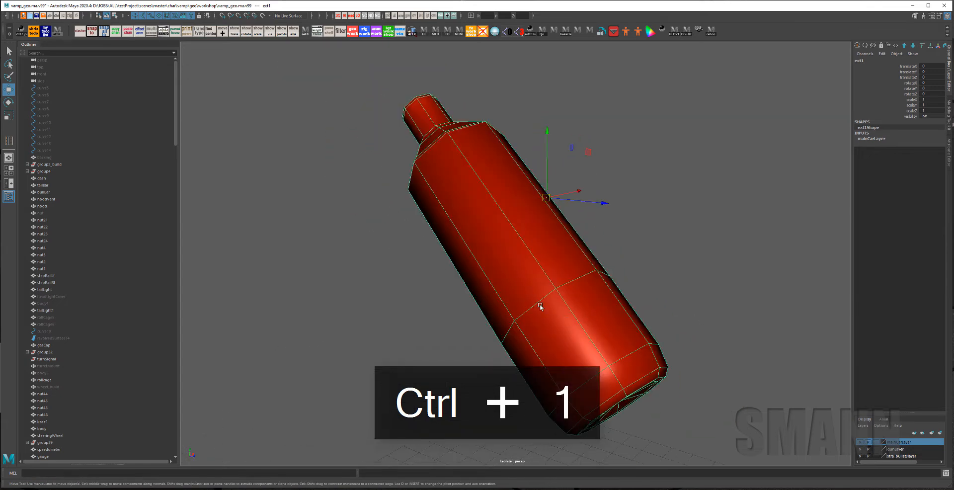
left_click_drag(618, 296, 652, 303, "alt")
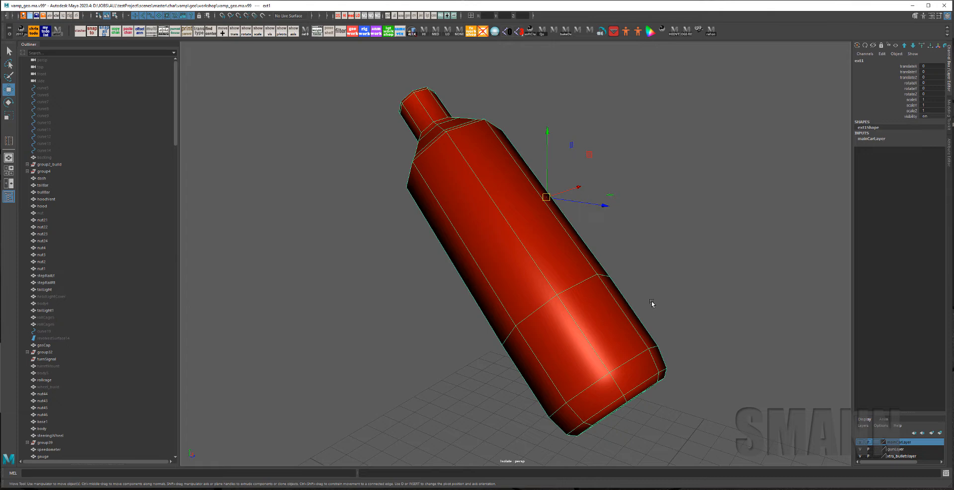
left_click_drag(653, 303, 675, 251, "alt")
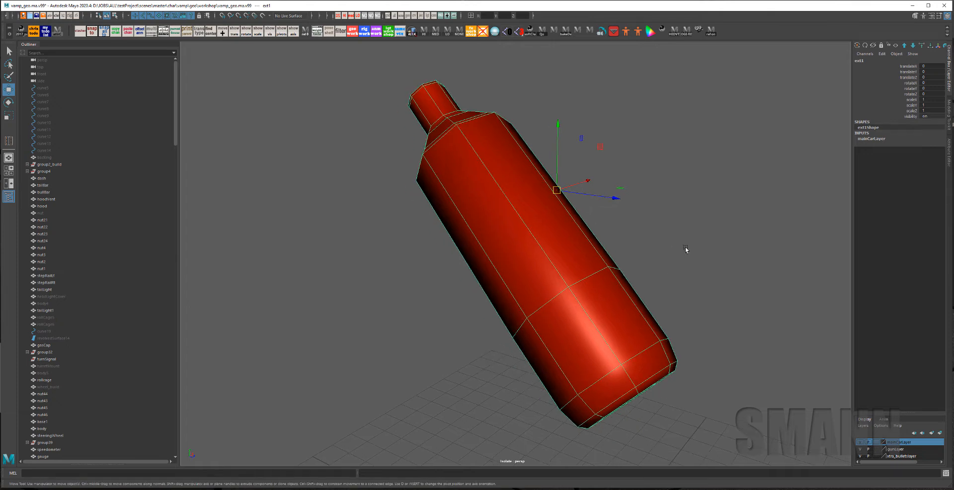
Try aligning the extinguisher's custom pivot to different faces of its body, and return the pivot to the object's center
key("d")
left_click(568, 232)
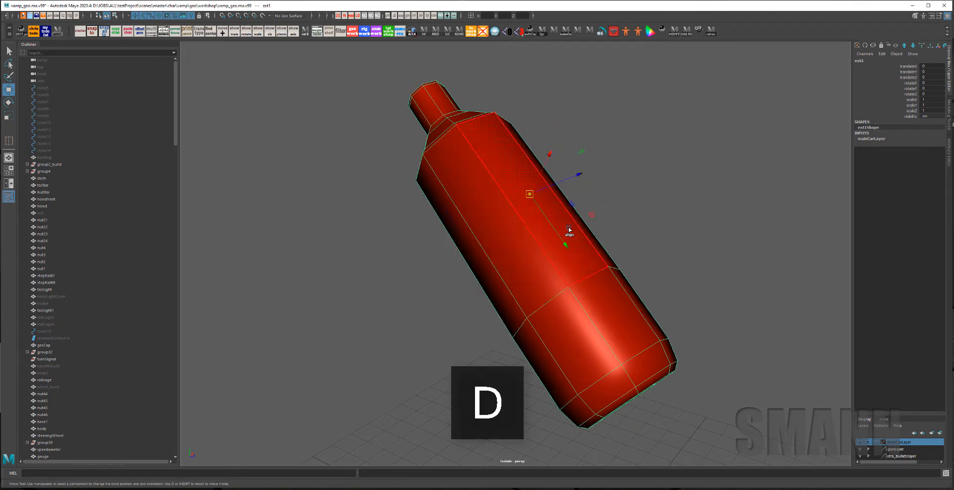
left_click_drag(677, 340, 575, 304, "alt")
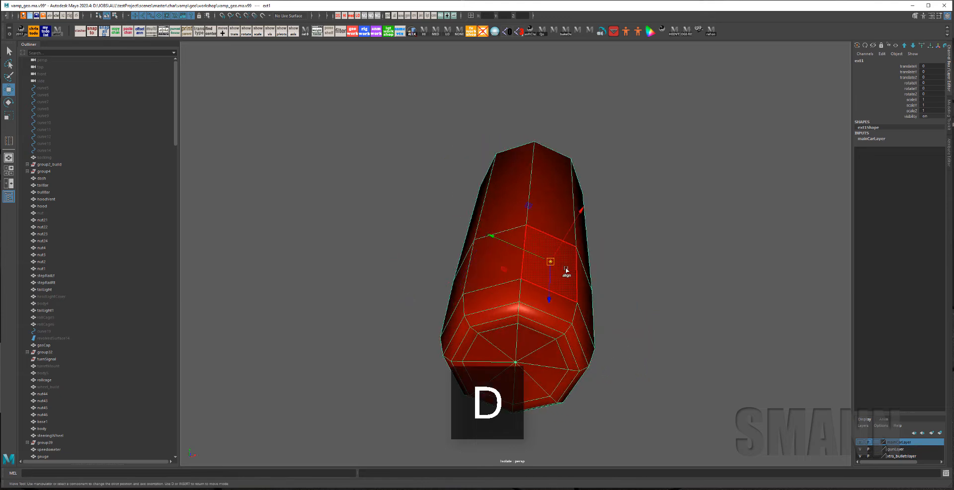
left_click_drag(566, 270, 686, 258, "alt")
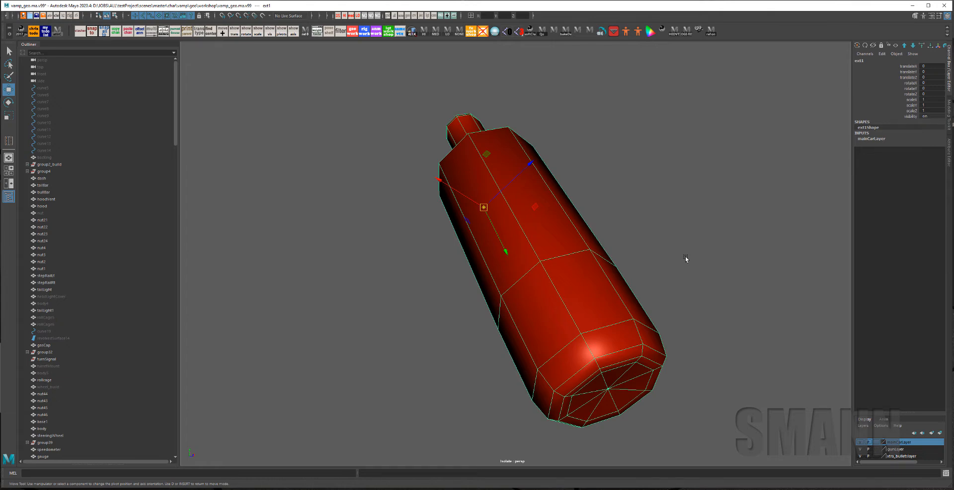
left_click_drag(686, 259, 606, 271, "alt")
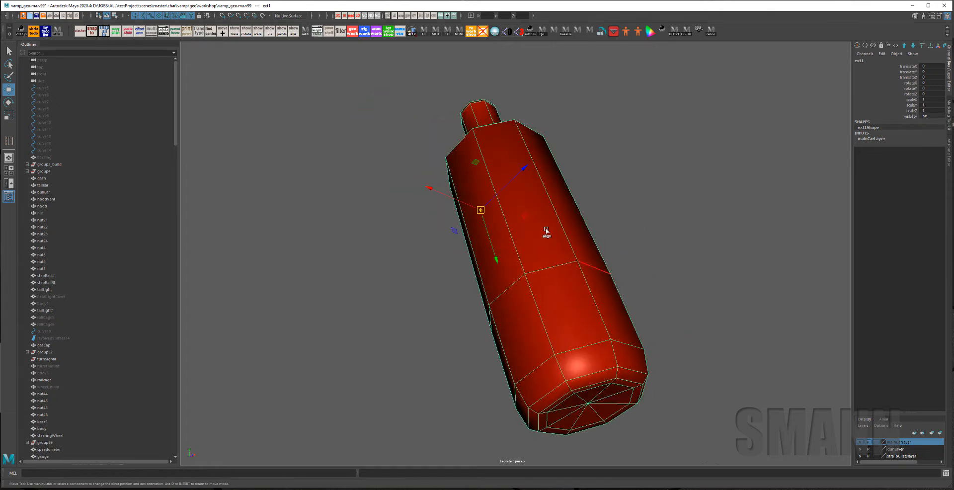
left_click_drag(546, 231, 611, 257, "alt")
right_click_drag(679, 130, 686, 210)
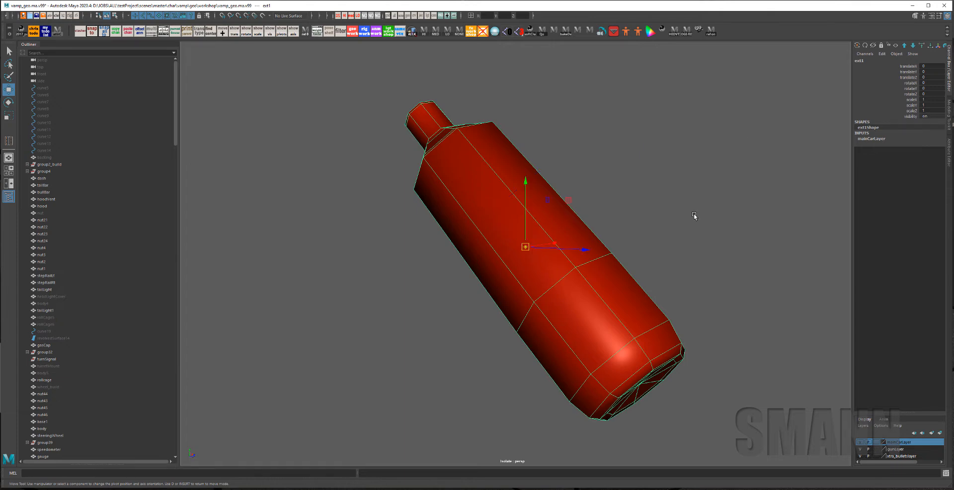
Change only the pivot's orientation by aligning it to different components on the extinguisher's neck
left_click_drag(675, 242, 643, 255, "alt")
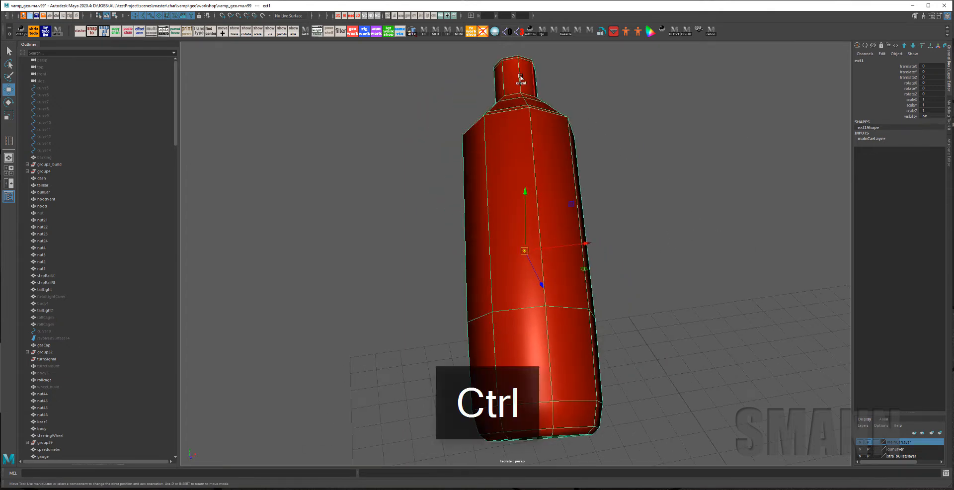
left_click(509, 76, "ctrl")
left_click_drag(564, 204, 502, 121, "alt")
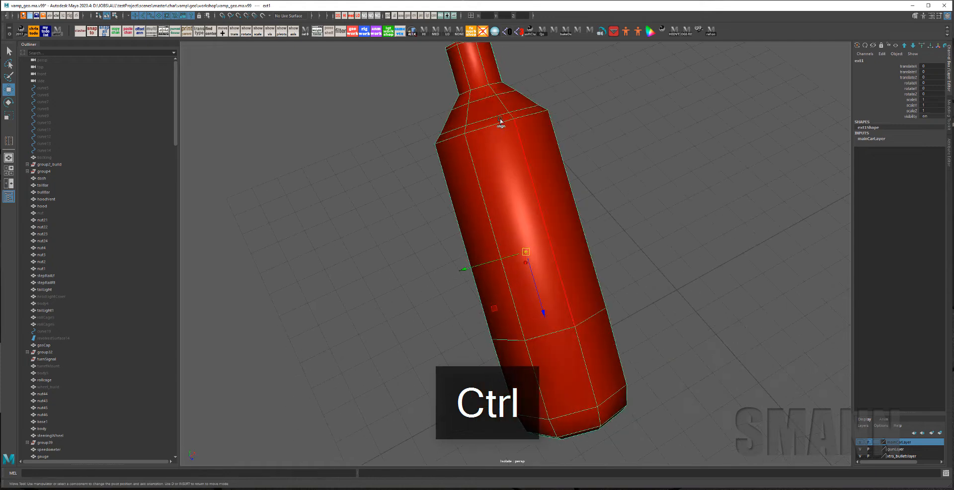
left_click(483, 70, "ctrl")
left_click(498, 63, "ctrl")
left_click_drag(695, 244, 694, 241, "alt")
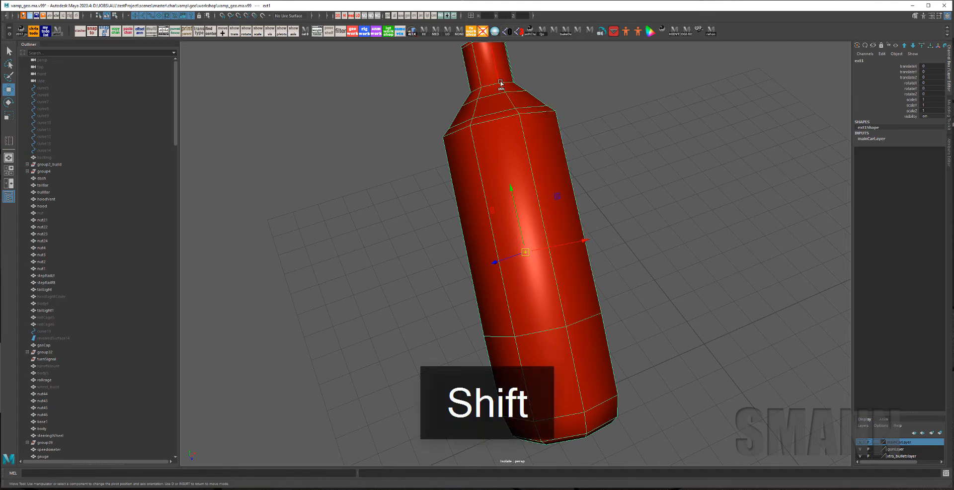
Move only the pivot's position to the extinguisher's neck and then to its base, keeping the orientation
left_click(482, 75, "shift")
left_click_drag(487, 230, 621, 299, "alt")
mouse_move(705, 334)
left_mouse_down("alt")
mouse_move(677, 345)
mouse_move(688, 335)
left_mouse_up("alt")
left_click(547, 243, "shift")
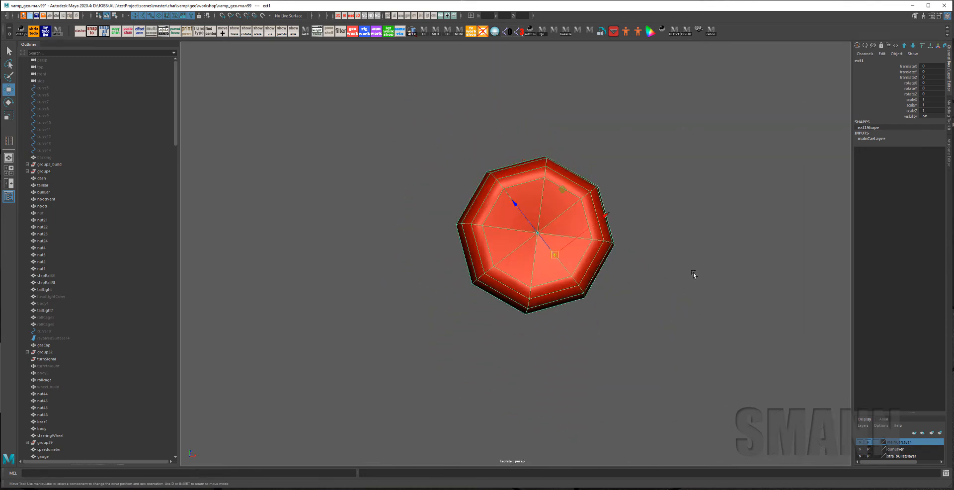
Reset the extinguisher's pivot to the center of its body
left_click_drag(692, 274, 681, 301, "alt")
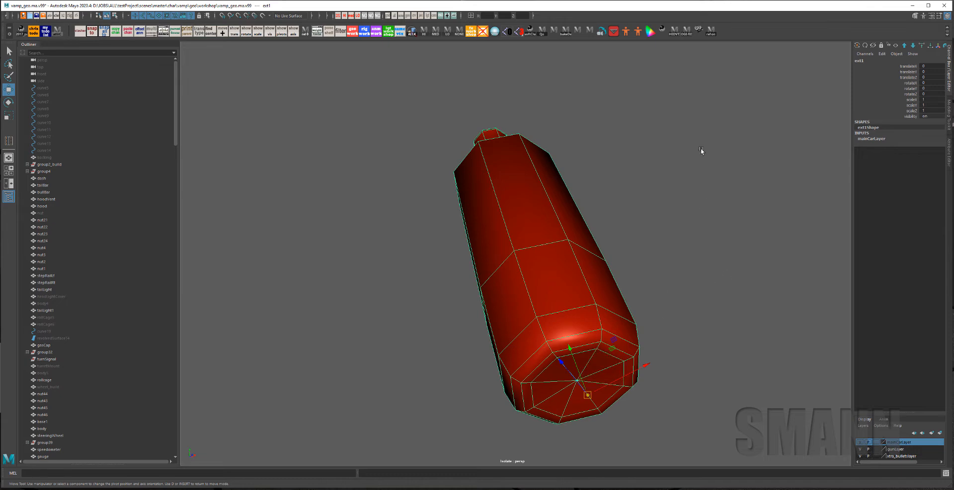
right_click_drag(701, 151, 709, 214)
left_click_drag(683, 238, 705, 259, "alt")
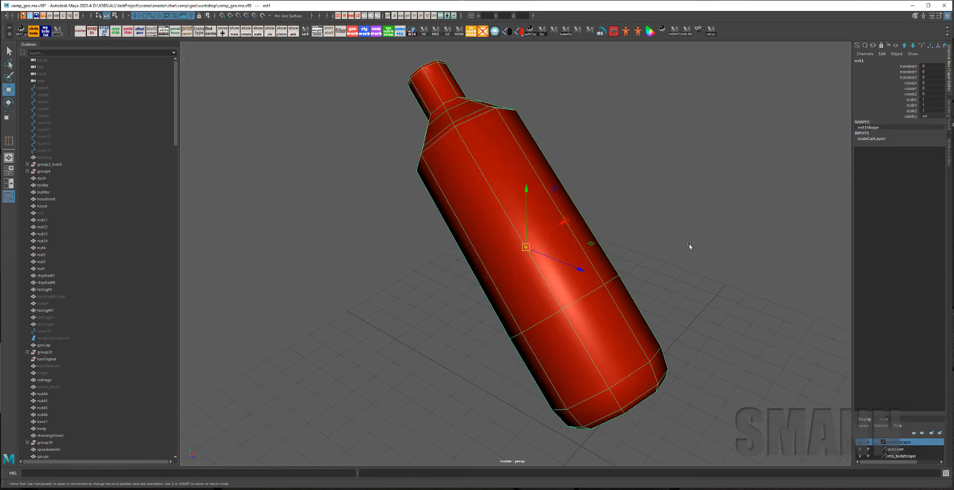
Orient the centered pivot to the extinguisher's neck so its Y axis runs along the length of the body
key("ctrl")
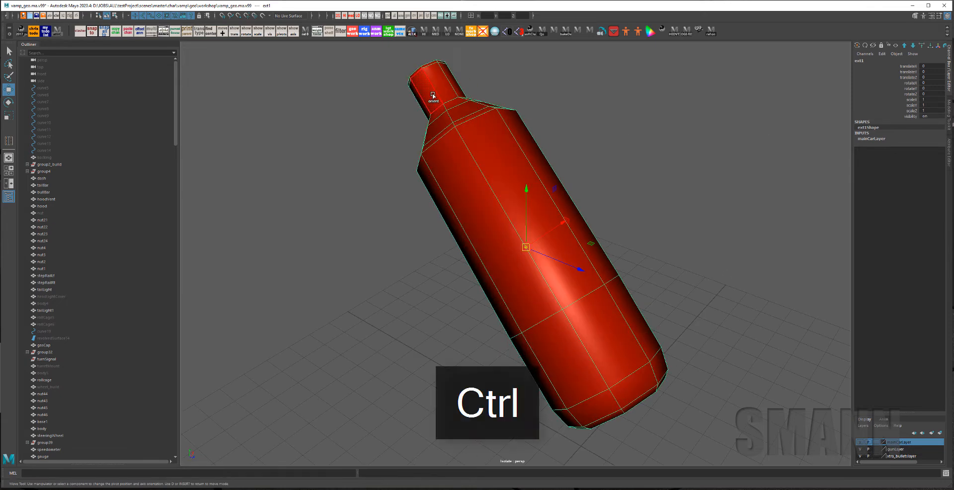
left_click_drag(613, 187, 616, 260, "alt")
left_click(498, 103, "ctrl")
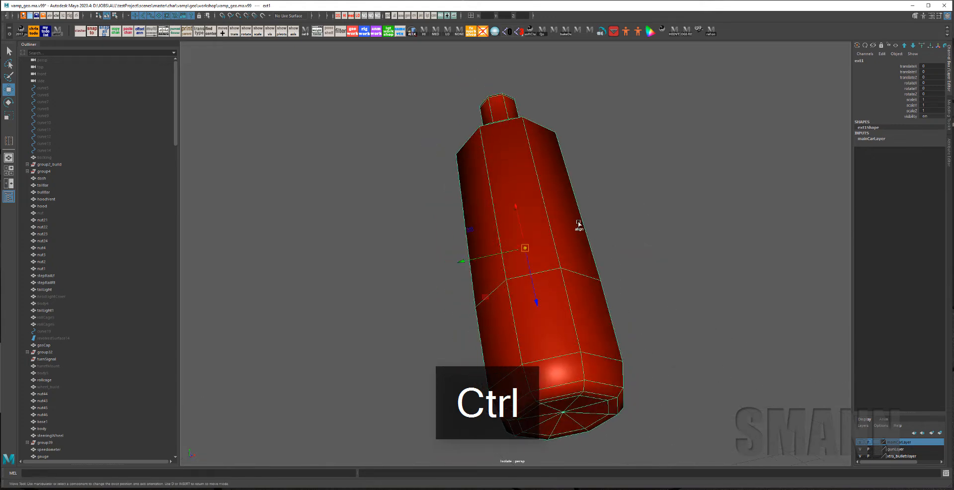
left_click_drag(579, 222, 487, 130, "alt")
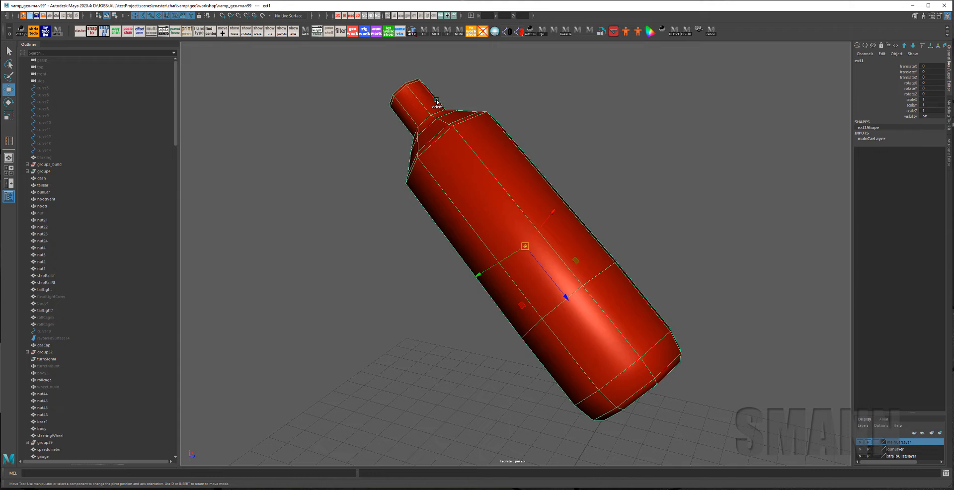
left_click(421, 103, "ctrl")
left_click_drag(645, 205, 632, 273, "alt")
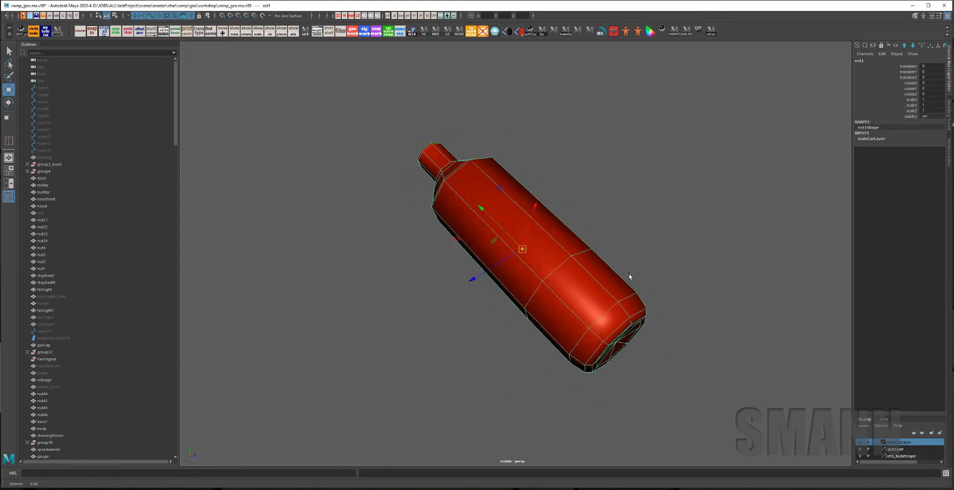
right_click_drag(736, 240, 680, 230, "alt")
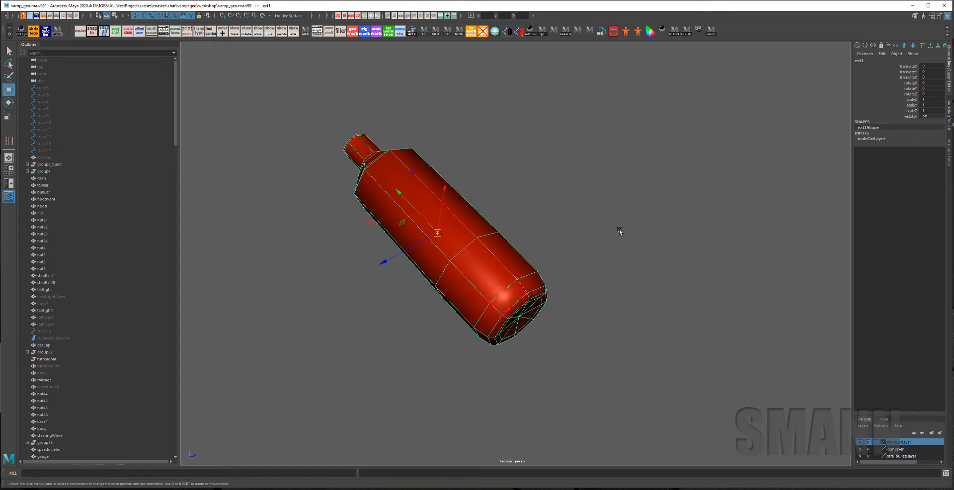
middle_click_drag(621, 230, 704, 229, "alt")
middle_click_drag(652, 181, 620, 170, "alt")
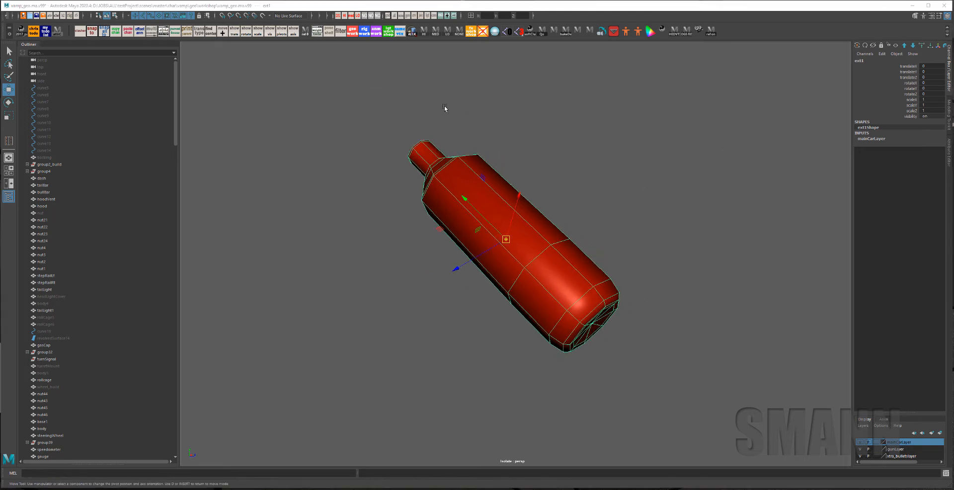
Bake the extinguisher's custom pivot with the Position and Orientation option
key("space")
left_click(425, 81)
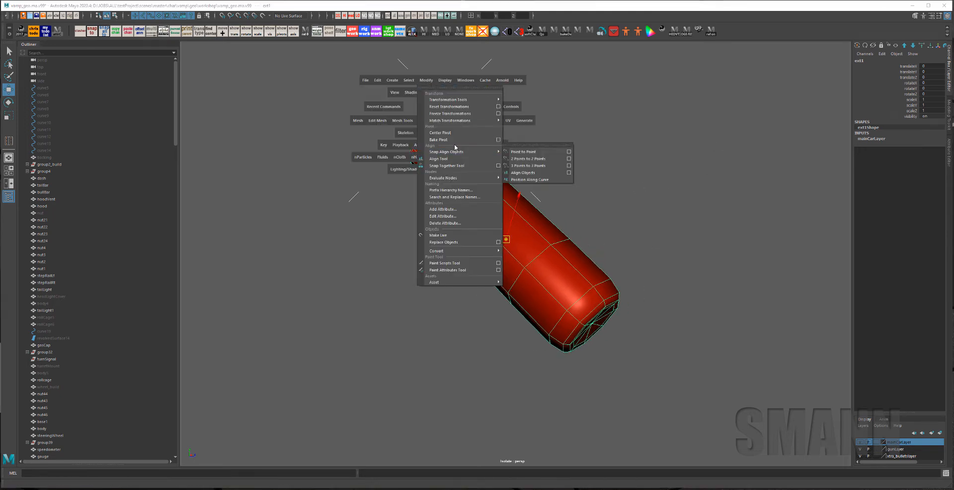
left_click(500, 141)
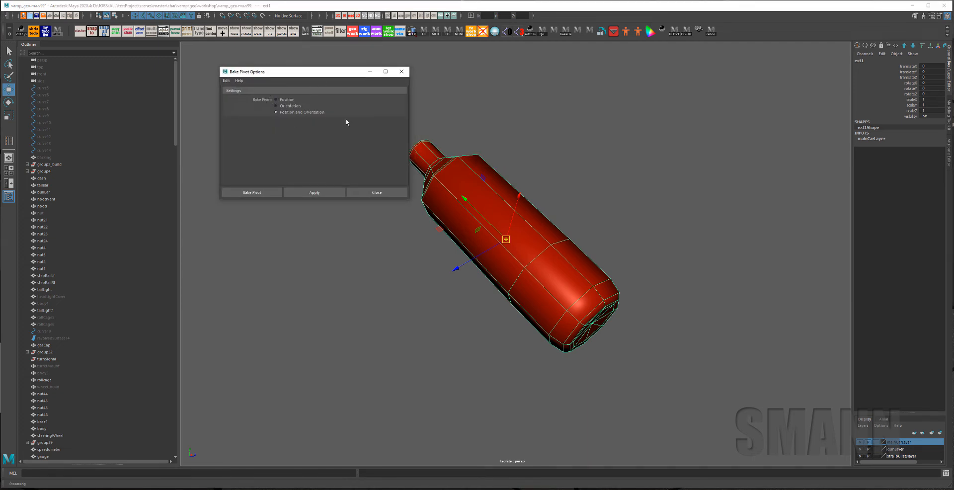
left_click(317, 193)
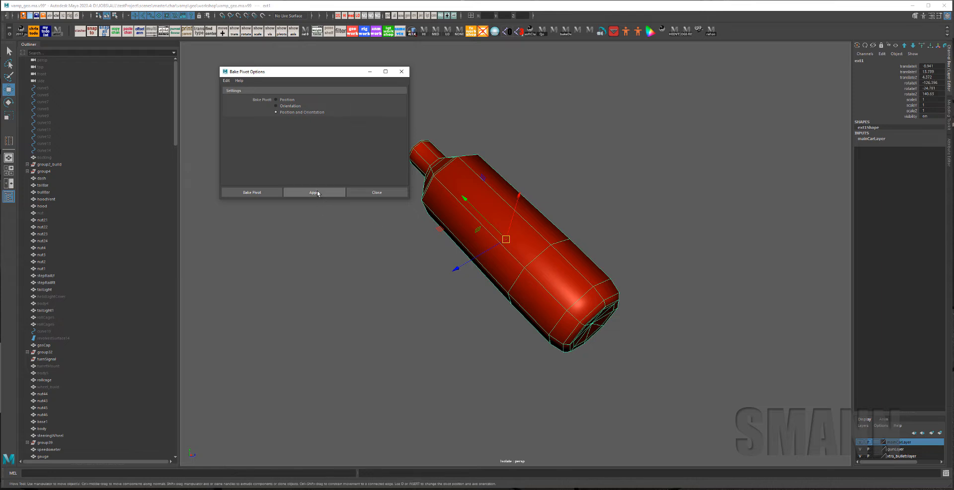
left_click(360, 191)
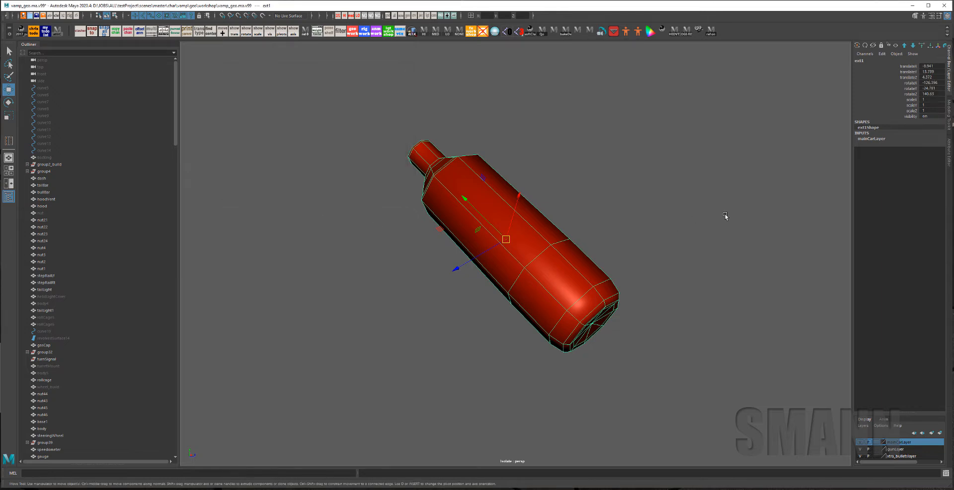
Set all of the extinguisher's translate and rotate values to 0 so it stands upright at the world origin
right_click_drag(766, 242, 598, 216, "alt")
left_click_drag(598, 216, 695, 189, "alt")
left_click_drag(932, 66, 927, 94)
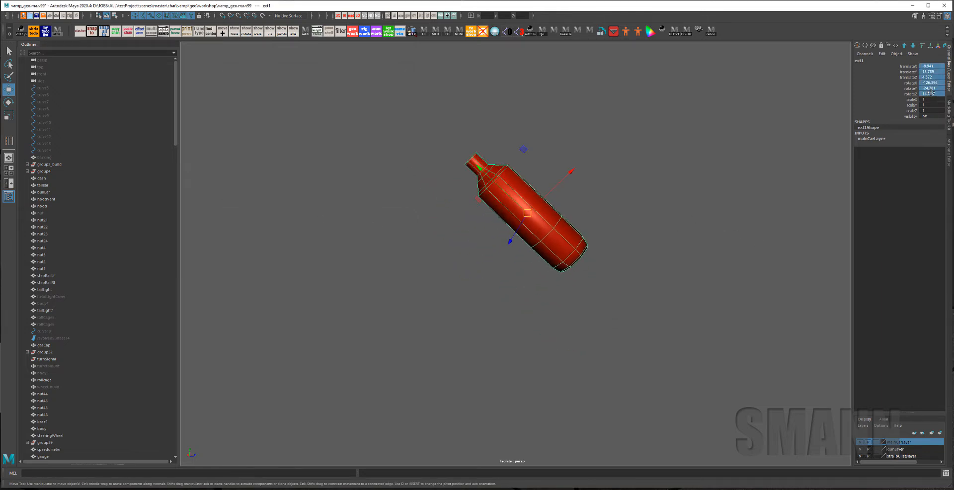
type("0")
key("Return")
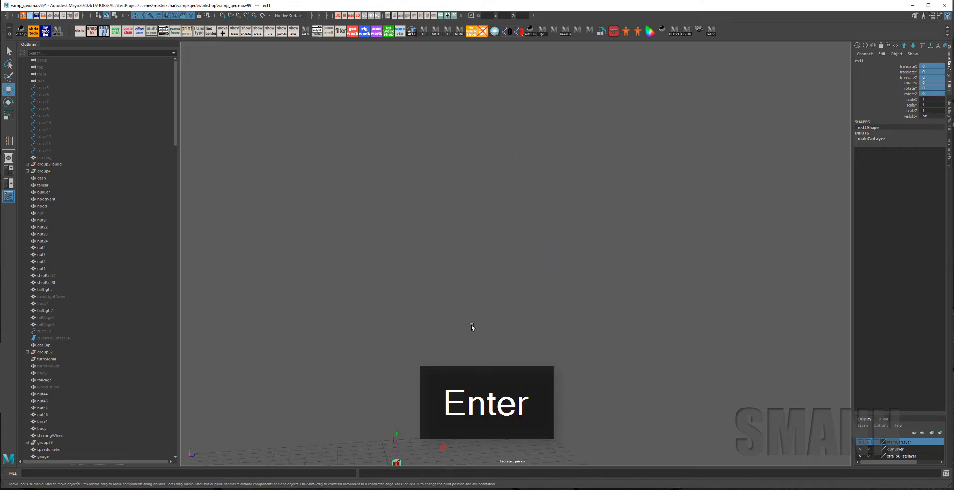
left_click_drag(472, 328, 639, 249, "alt")
left_click_drag(562, 321, 690, 259, "alt")
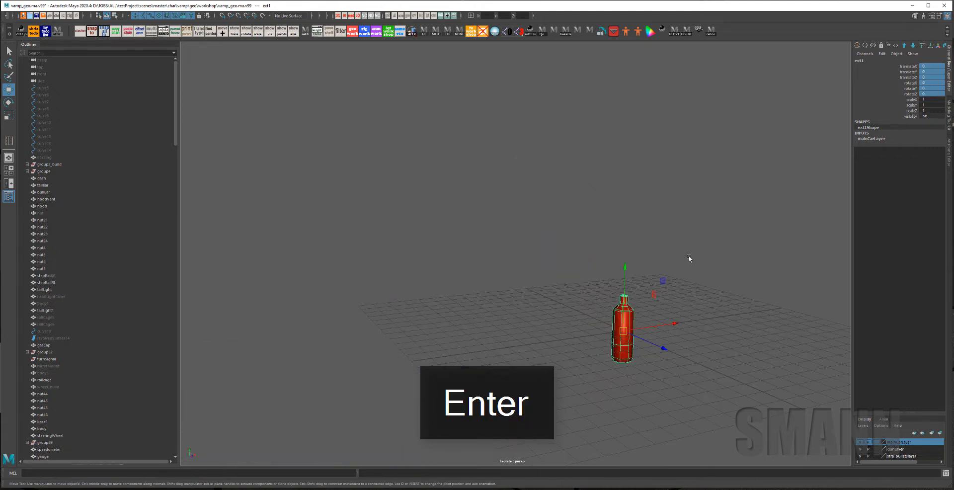
Turn on X-ray display and undo the zeroing of the extinguisher's translate and rotate values
key("space")
mouse_move(684, 309)
left_mouse_down()
mouse_move(683, 332)
mouse_move(687, 298)
left_mouse_up()
key("alt+x")
key("z")
key("space")
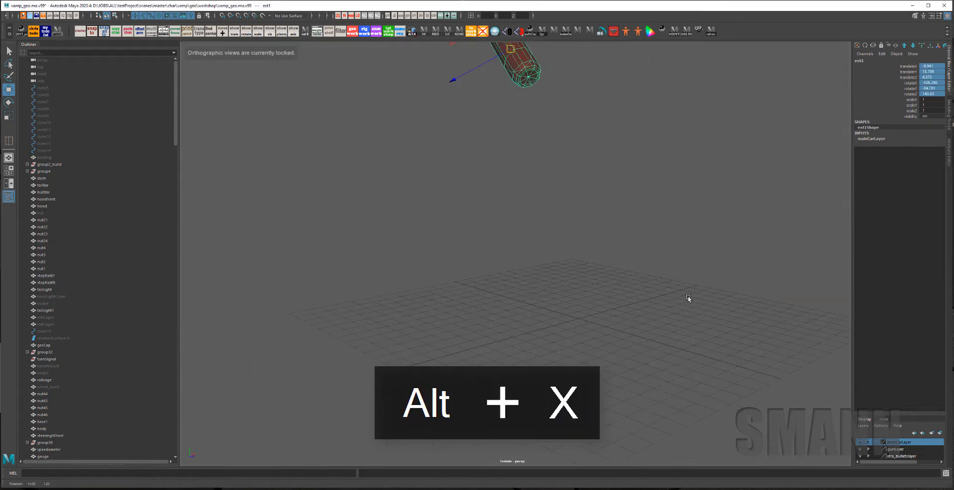
End the isolation to bring back the whole car, and turn off X-ray display
right_click_drag(688, 298, 590, 289, "alt")
left_click_drag(590, 288, 625, 291, "alt")
right_click_drag(517, 260, 650, 251, "alt")
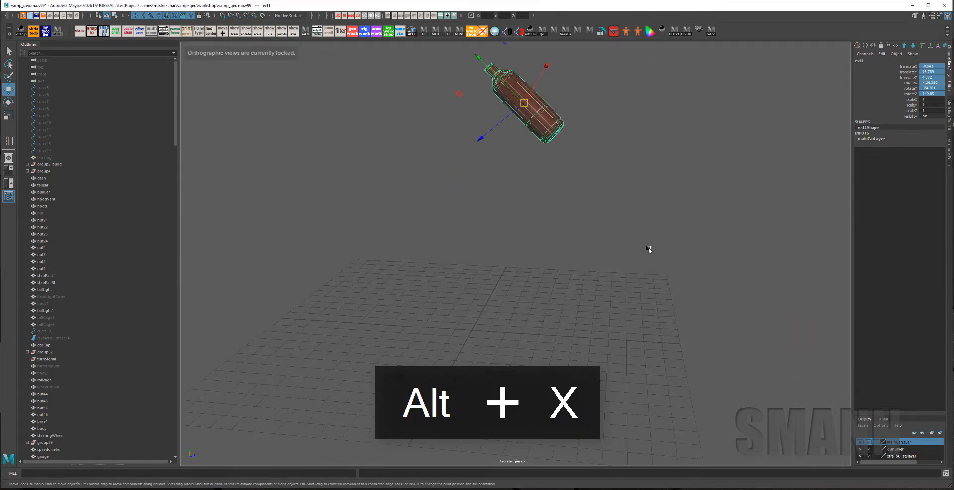
middle_click_drag(649, 190, 637, 259, "alt")
left_click_drag(636, 260, 654, 258, "alt")
key("ctrl+1")
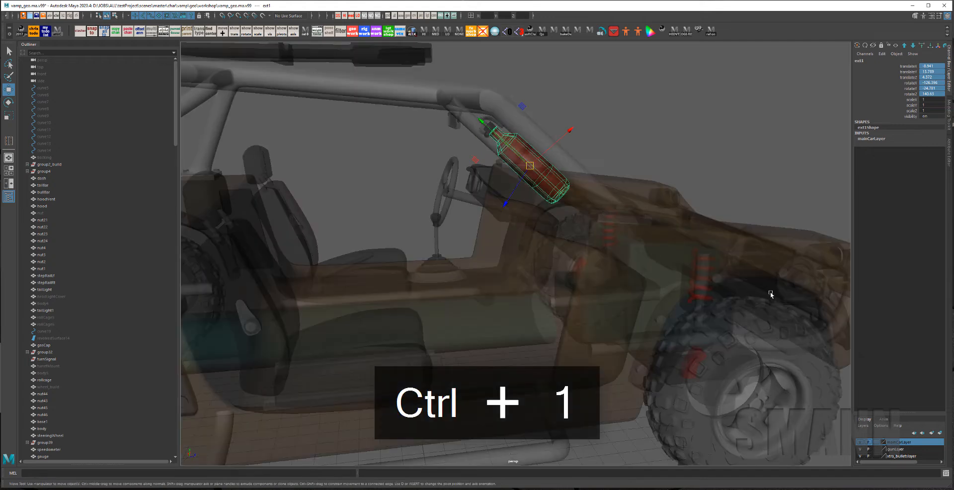
key("alt+x")
Clear the selection and select the fire extinguisher's trigger together with the straps around its body
left_click(733, 154)
left_click_drag(732, 153, 661, 165, "alt")
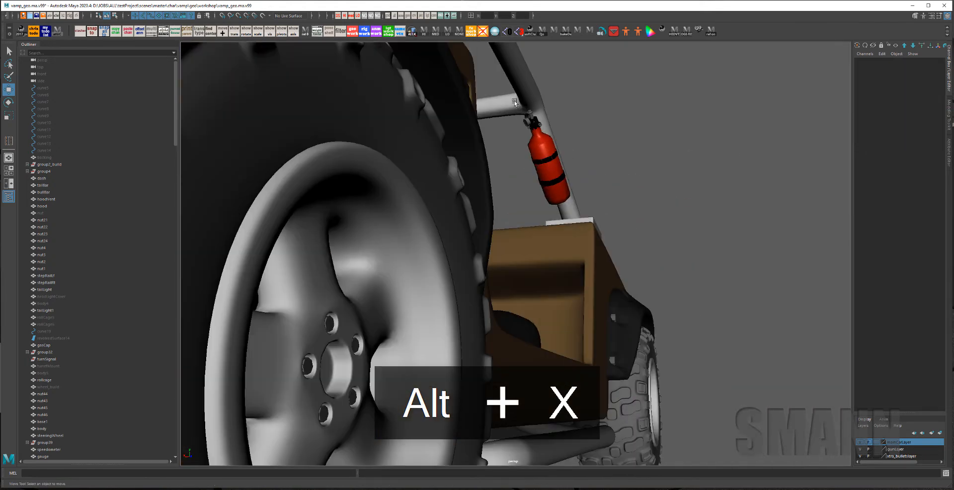
mouse_move(514, 100)
left_mouse_down()
mouse_move(577, 202)
mouse_move(640, 232)
left_mouse_up()
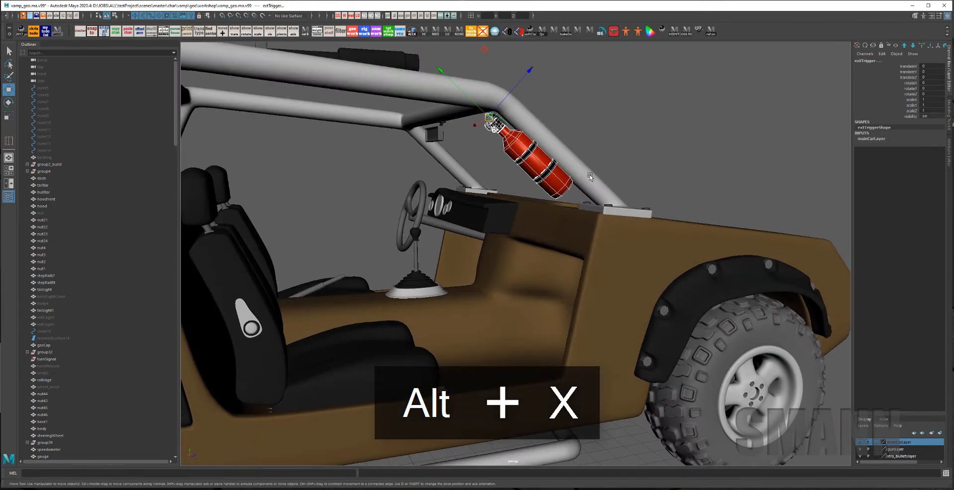
right_click_drag(576, 170, 636, 227, "alt")
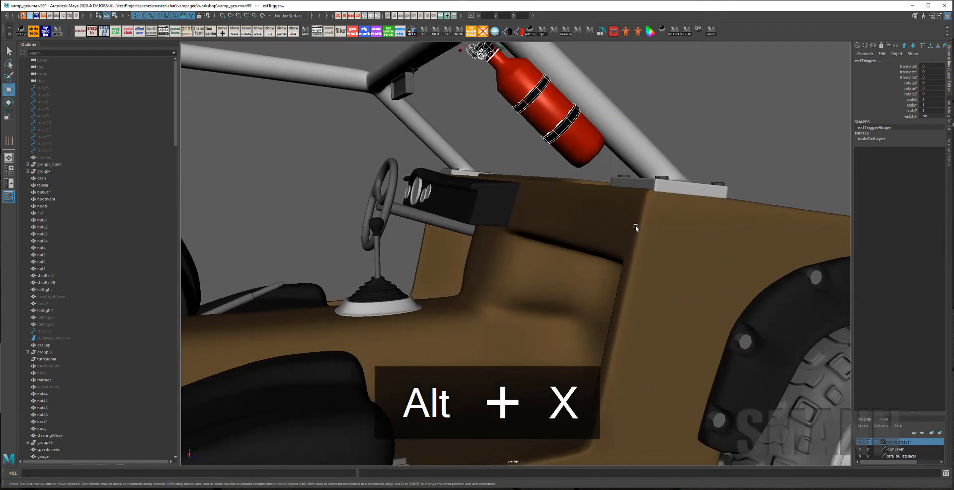
Add the red extinguisher body to the selection last and parent the trigger, straps and other parts under it
left_click_drag(607, 175, 603, 255, "alt")
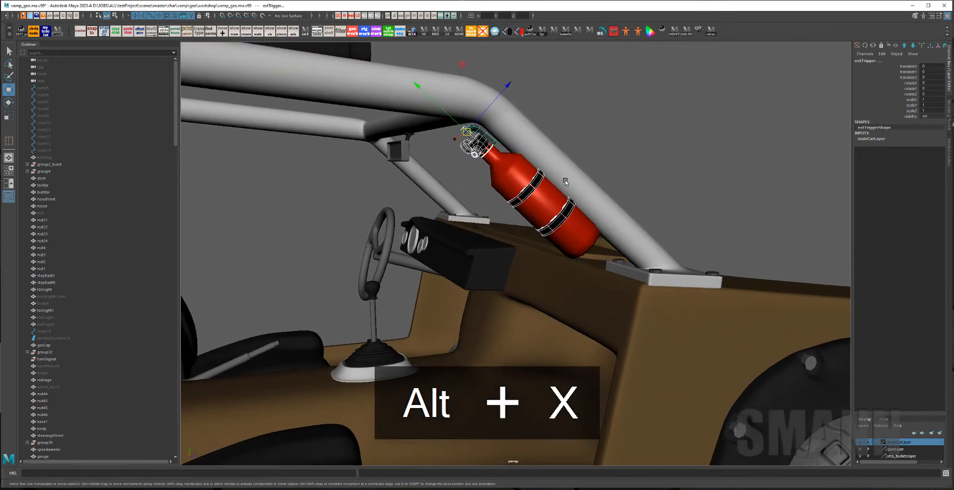
left_click(545, 209)
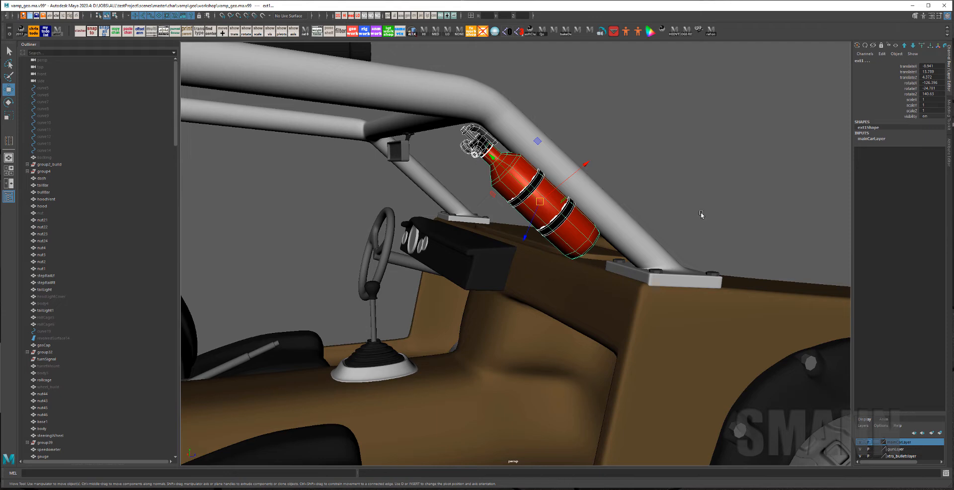
key("Down")
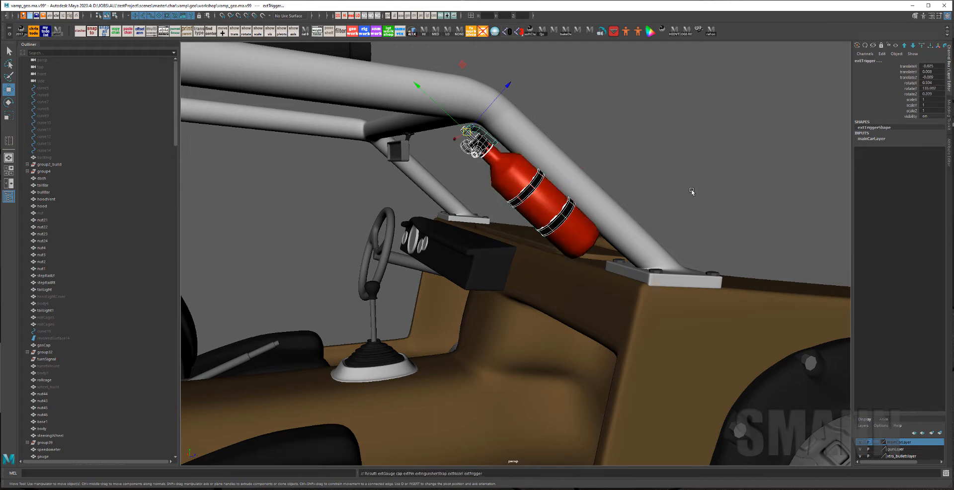
Undo the test moves of the parented extinguisher, keeping the body selected with its parts as children
key("ctrl+z")
key("ctrl+z")
key("ctrl+z")
key("ctrl+z")
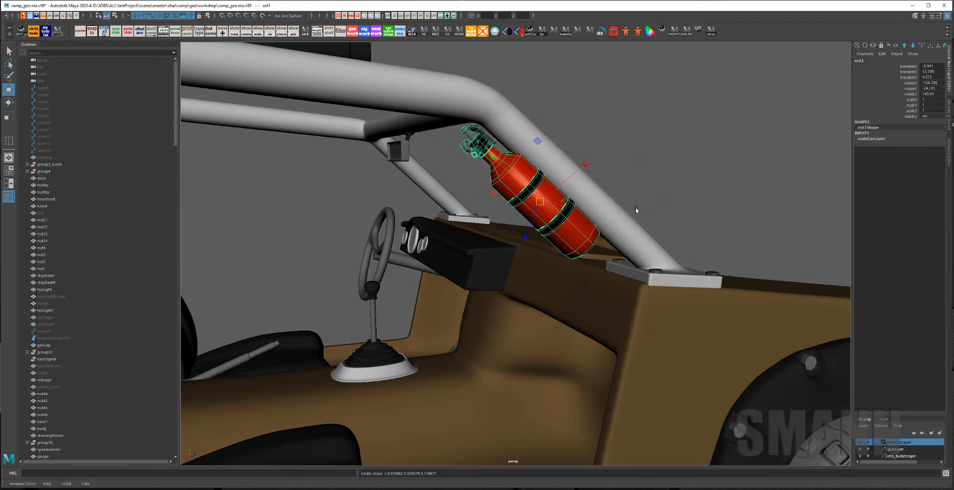
List the extinguisher in the sm_outliner_selected window, expand its child parts, and isolate it in the view
right_click_drag(631, 208, 753, 114)
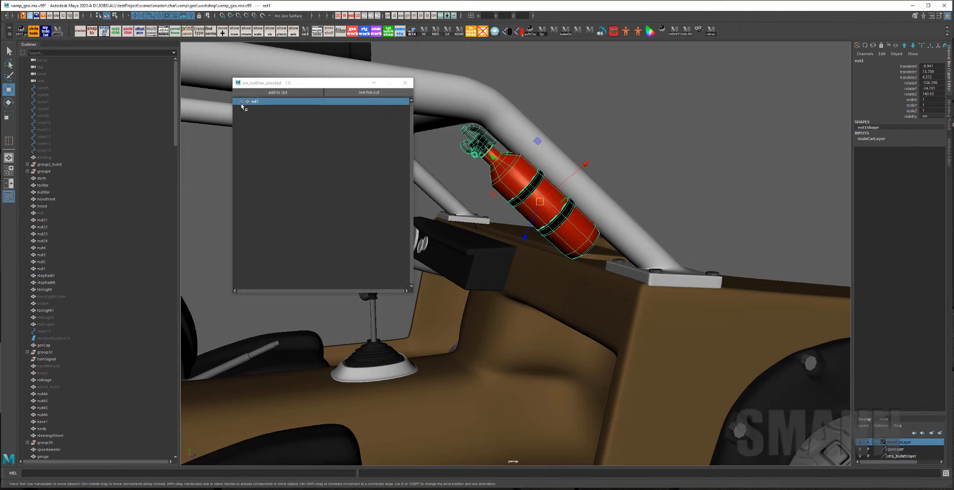
left_click(242, 102)
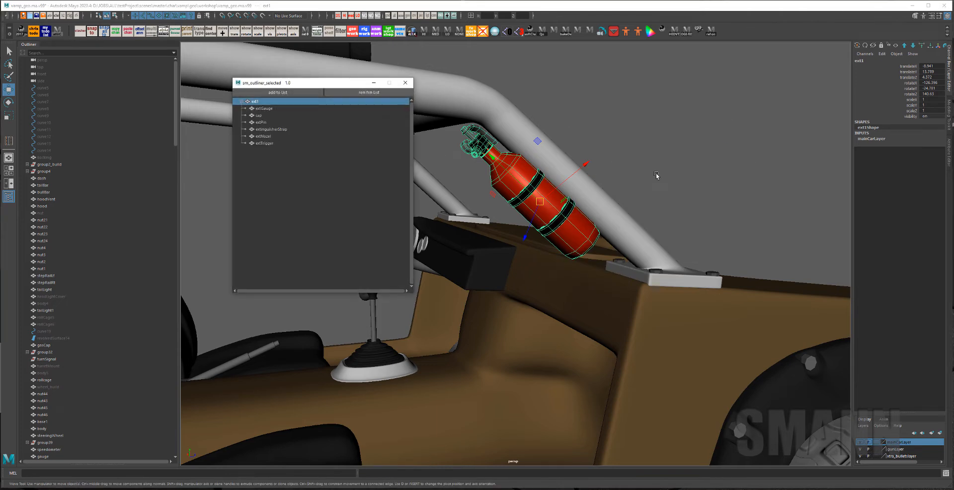
right_click_drag(706, 244, 640, 201, "alt")
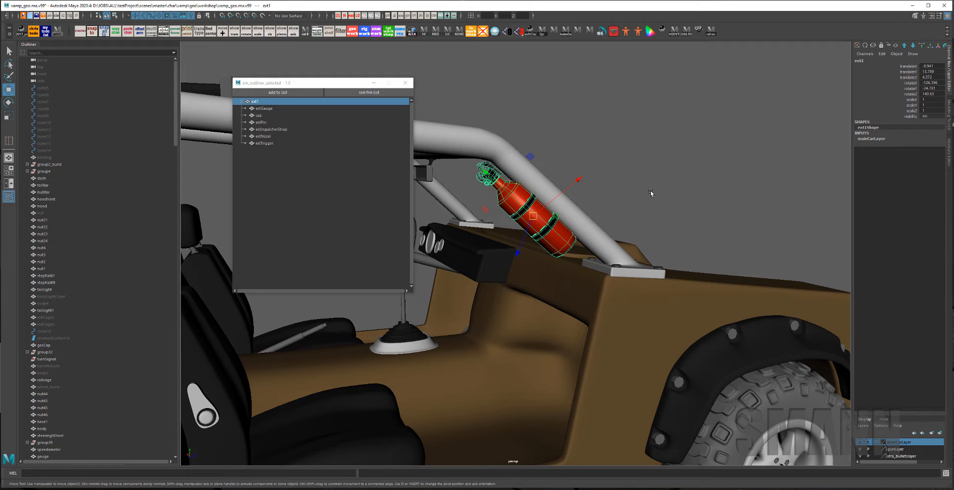
key("ctrl+1")
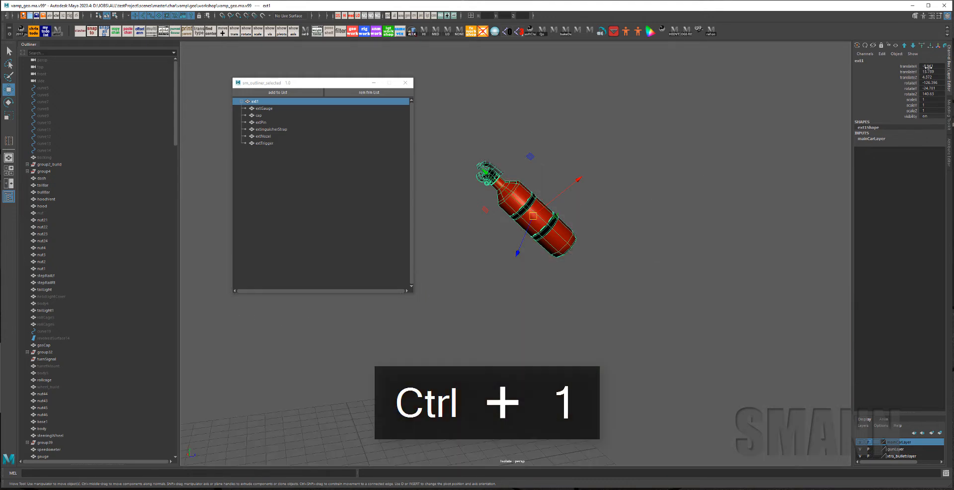
Try setting ext1's translate and rotate values to 0 to bring it to the origin, and undo it
left_click_drag(927, 66, 927, 94)
type("0")
key("Return")
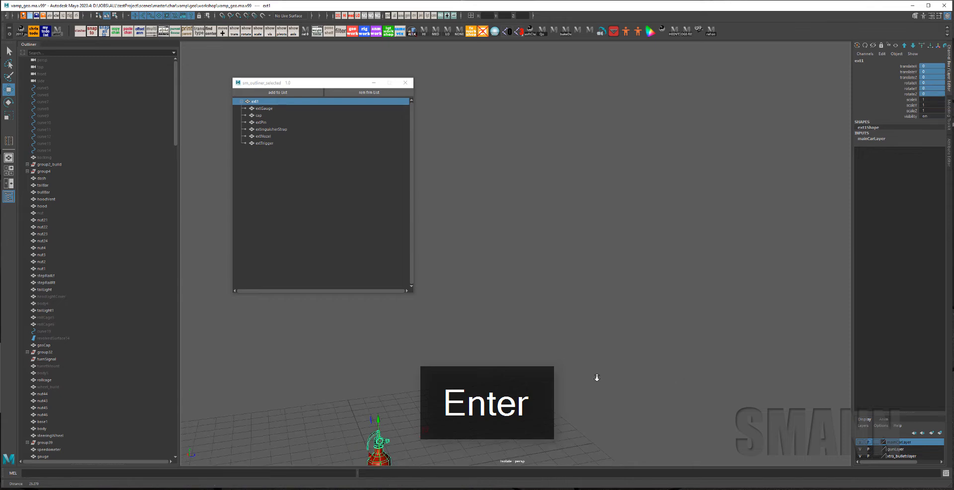
middle_click_drag(597, 377, 726, 198, "alt")
left_click_drag(726, 198, 660, 233, "alt")
key("z")
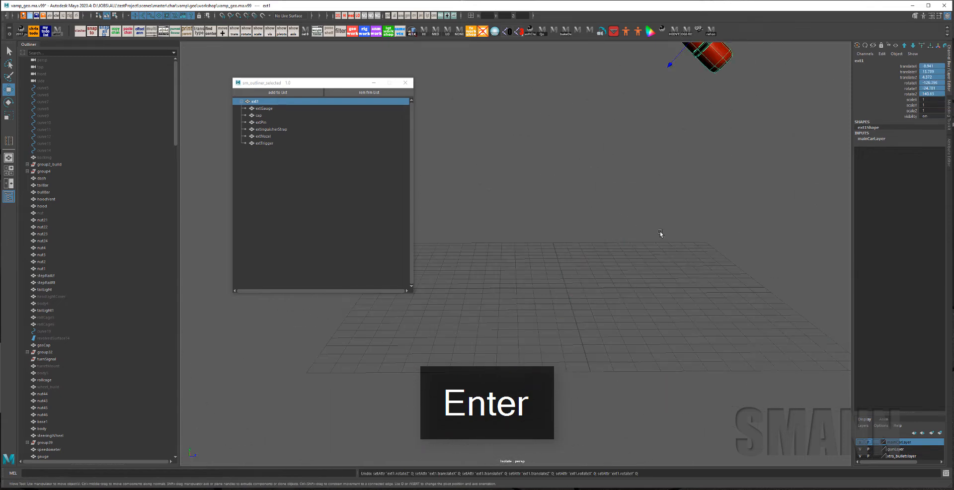
Create a snap locator at the extinguisher's pivot, add it to the sm_outliner_selected list, and clear the selection
key("f")
key("space")
left_click_drag(463, 234, 499, 226)
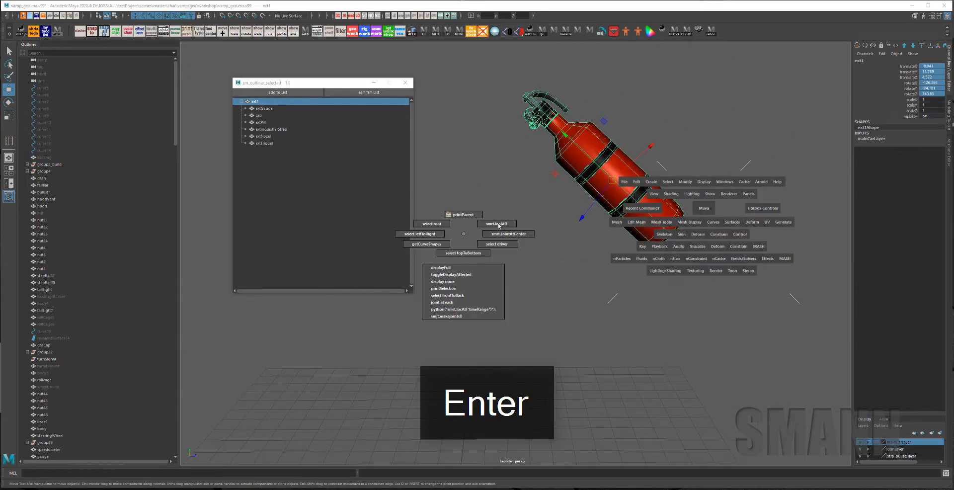
left_click(499, 226)
key("alt+x")
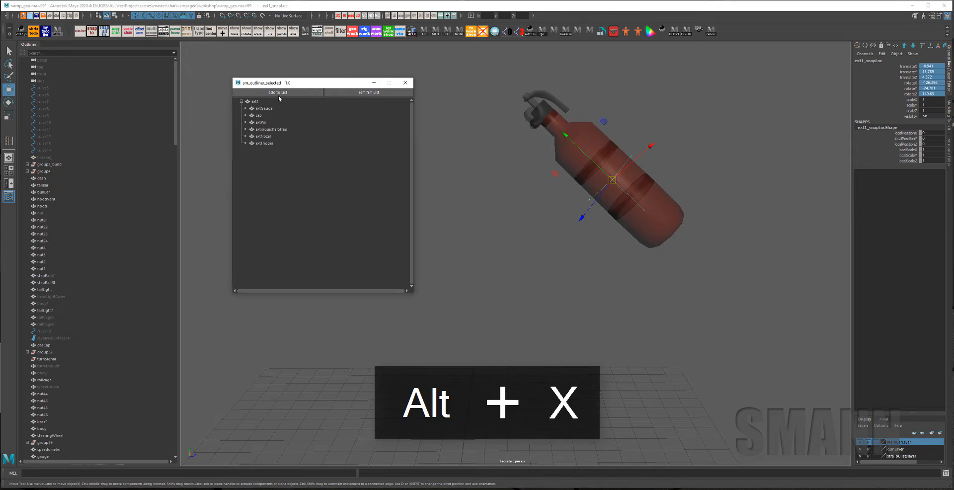
left_click(662, 298)
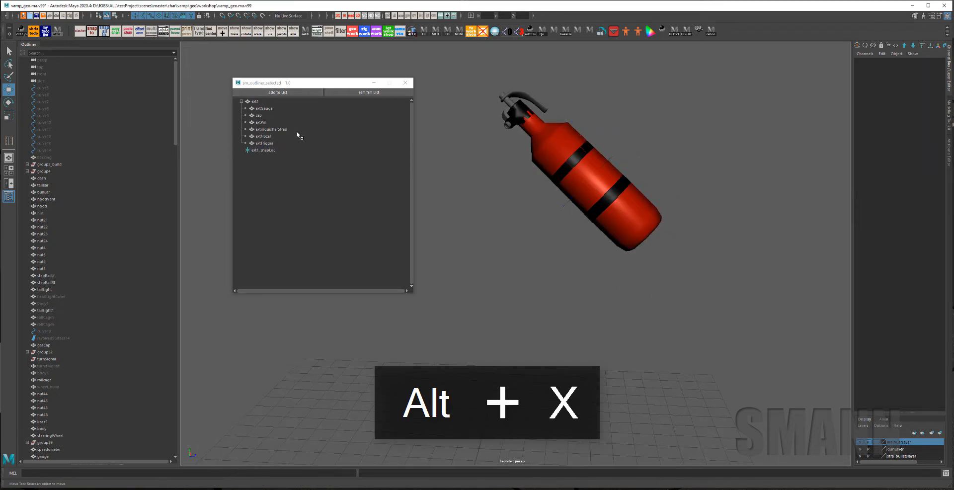
Select ext1 and set its translate and rotate values to 0 so the extinguisher stands at the world origin
left_click(260, 103)
left_click_drag(936, 67, 932, 94)
type("0")
key("Return")
middle_click_drag(662, 252, 667, 243, "alt")
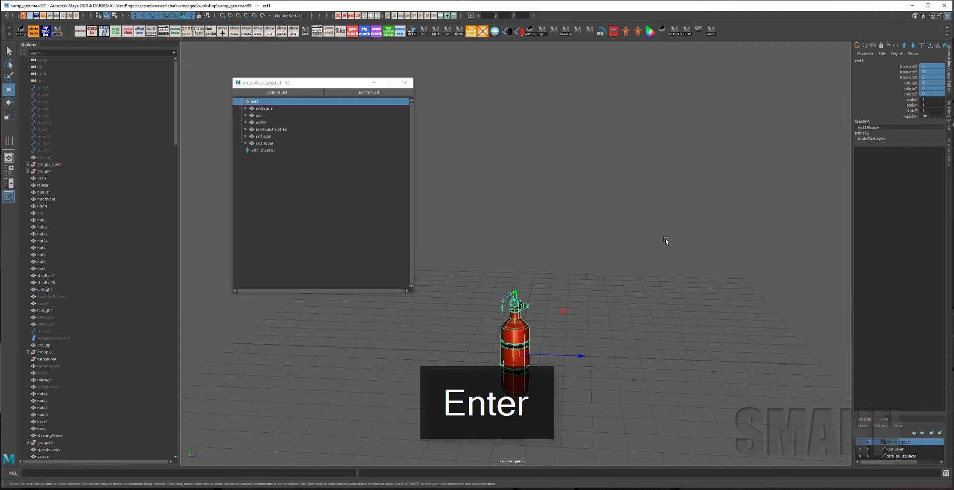
key("f")
right_click_drag(672, 260, 619, 290, "alt")
left_click_drag(619, 291, 645, 315, "alt")
Undo the zeroing of ext1's translate and rotate values and bring the tilted extinguisher back into view
key("ctrl+z")
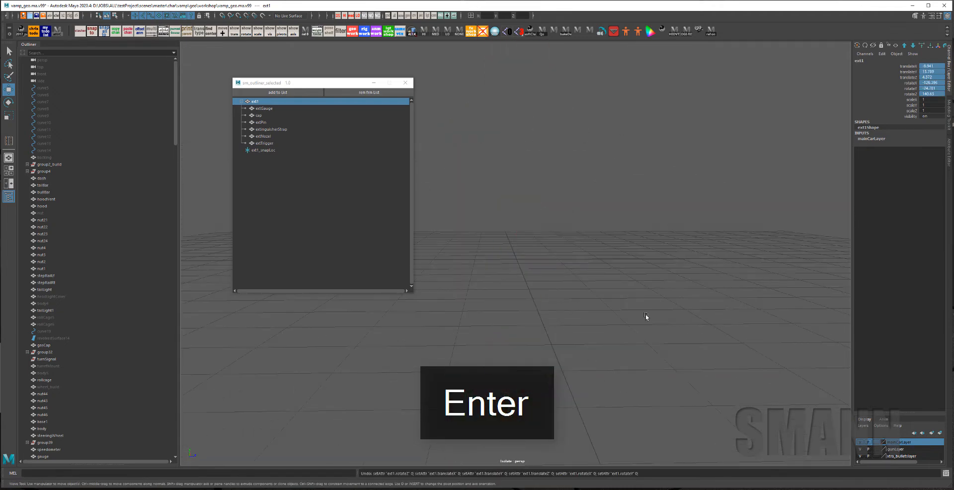
middle_click_drag(701, 179, 705, 330, "alt")
middle_click_drag(649, 199, 643, 333, "alt")
middle_click_drag(613, 238, 610, 376, "alt")
left_click_drag(610, 375, 650, 366, "alt")
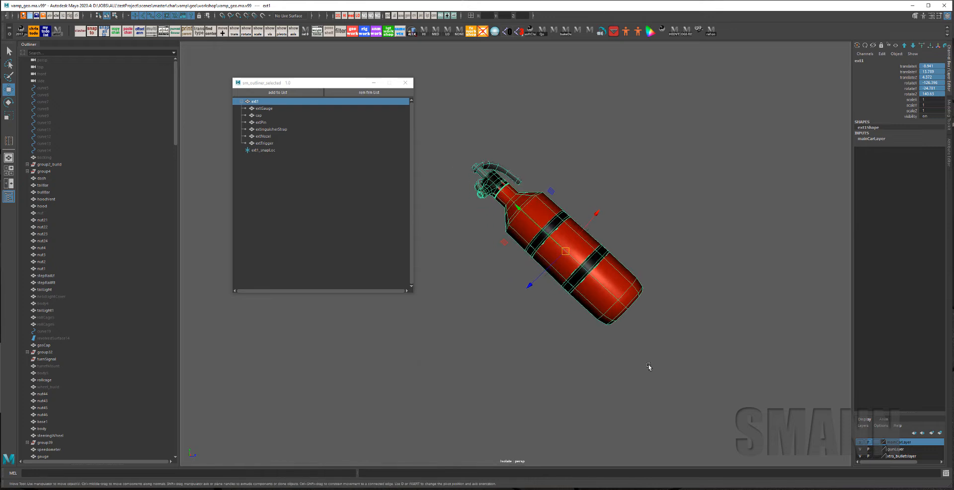
Move the list window aside and display ext1's rotate pivot, scale pivot and rotate axis attributes
middle_click_drag(661, 364, 707, 358, "alt")
left_click_drag(321, 87, 274, 85)
middle_click_drag(580, 134, 563, 122, "alt")
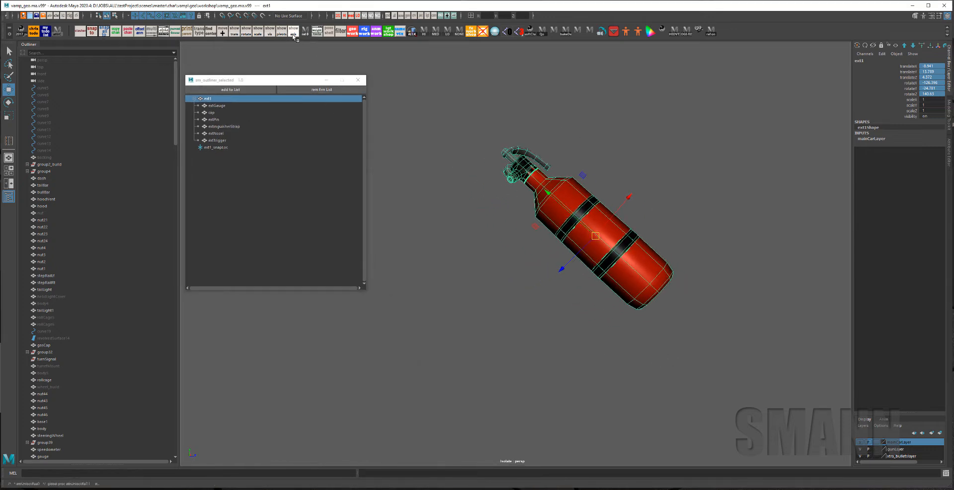
left_click(288, 34)
middle_click_drag(616, 168, 604, 170, "alt")
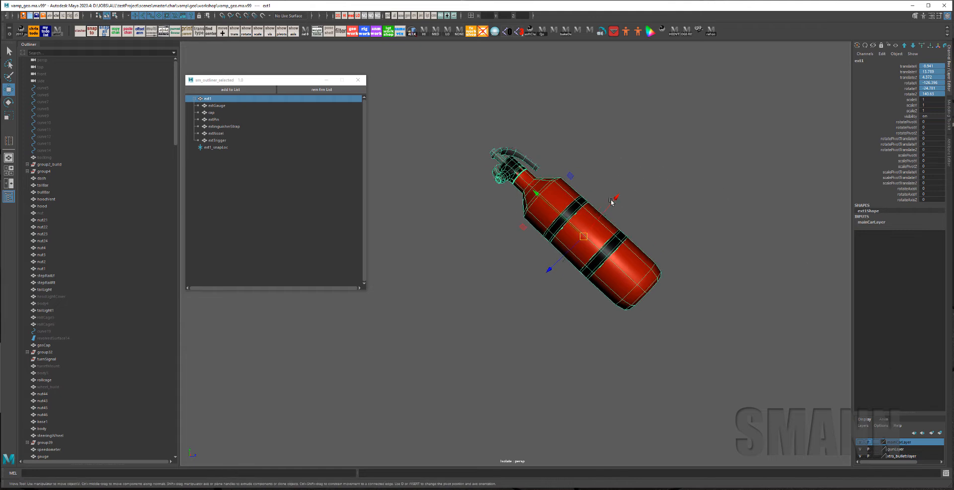
Shift the extinguisher body's pivot about 0.47 units along its length toward the valve, and reselect the body
right_click_drag(611, 201, 692, 173, "alt")
middle_click_drag(729, 218, 706, 205, "alt")
right_click(698, 140)
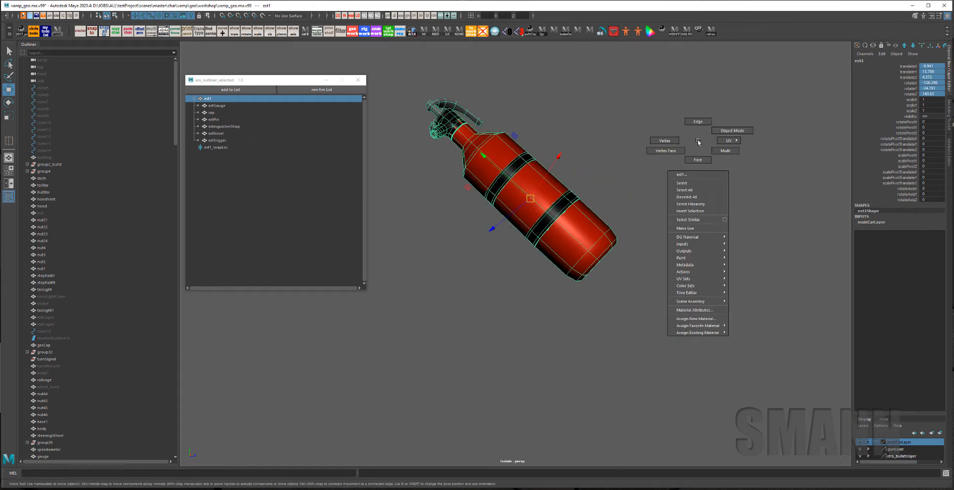
key("d")
right_click_drag(699, 112, 703, 165)
left_click(697, 240)
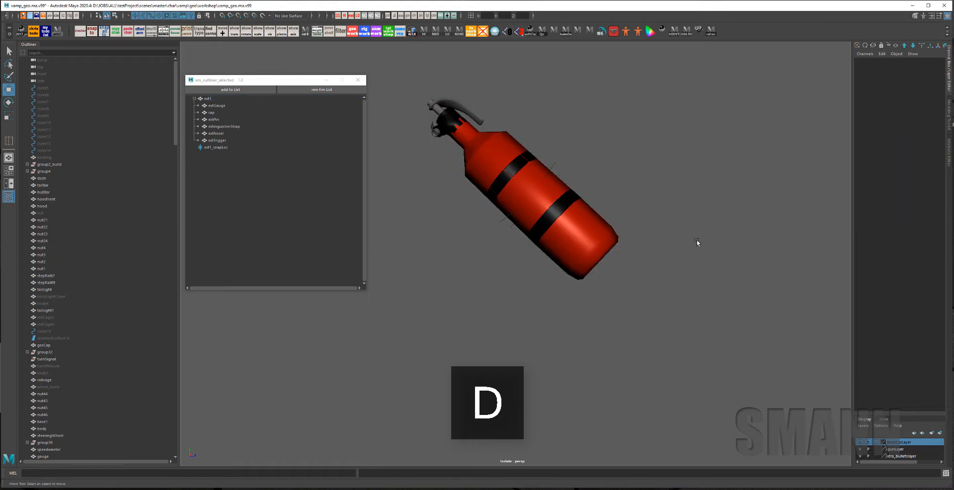
left_click(551, 214)
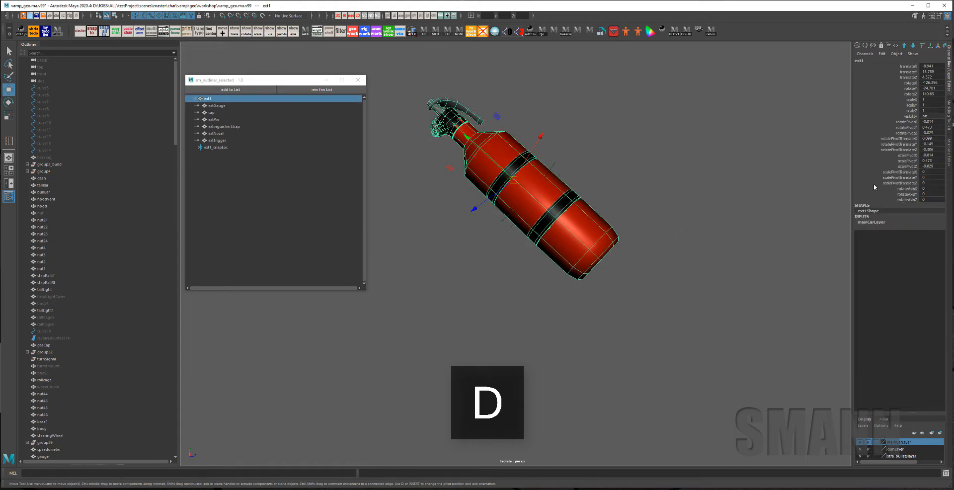
left_click_drag(600, 179, 604, 203, "alt")
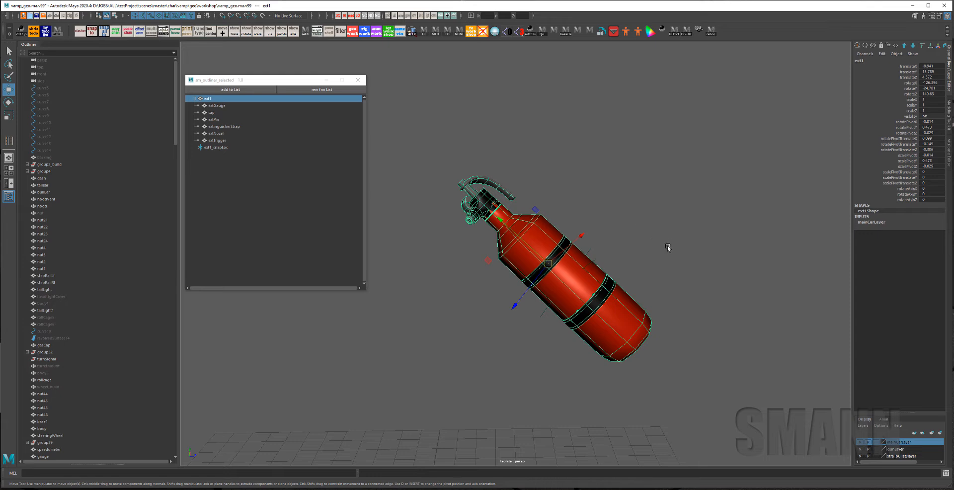
key("d")
left_click_drag(668, 247, 716, 234, "alt")
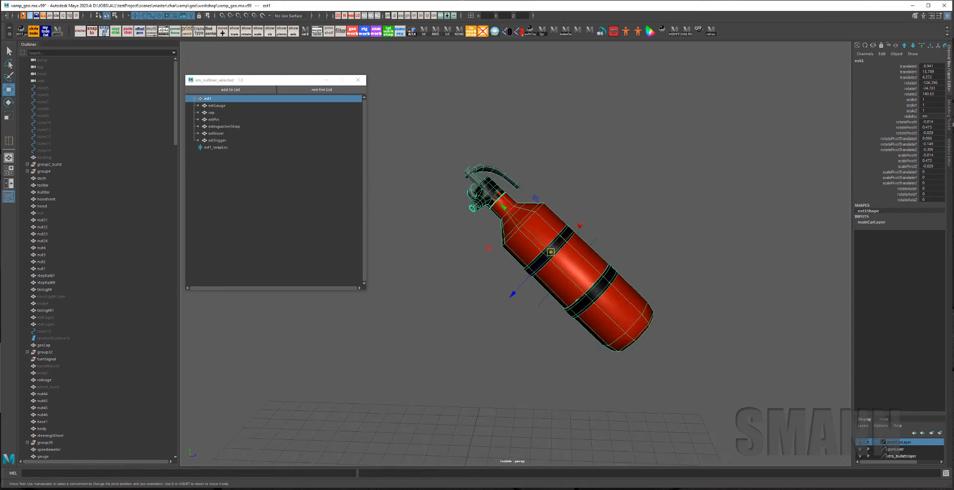
middle_click_drag(713, 197, 709, 167, "alt")
left_click(714, 188)
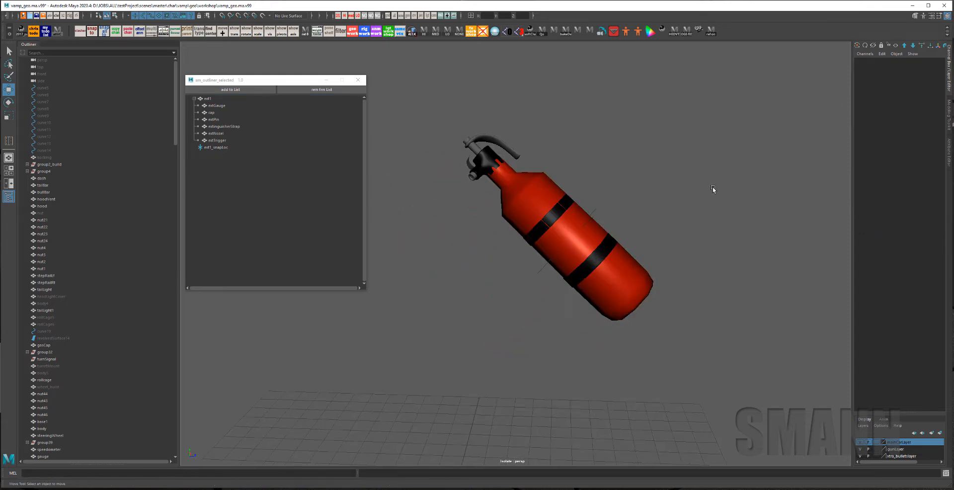
Unparent all child parts from ext1 and add them to the sm_outliner_selected list
left_click(575, 248)
left_click_drag(222, 105, 328, 157)
key("shift+p")
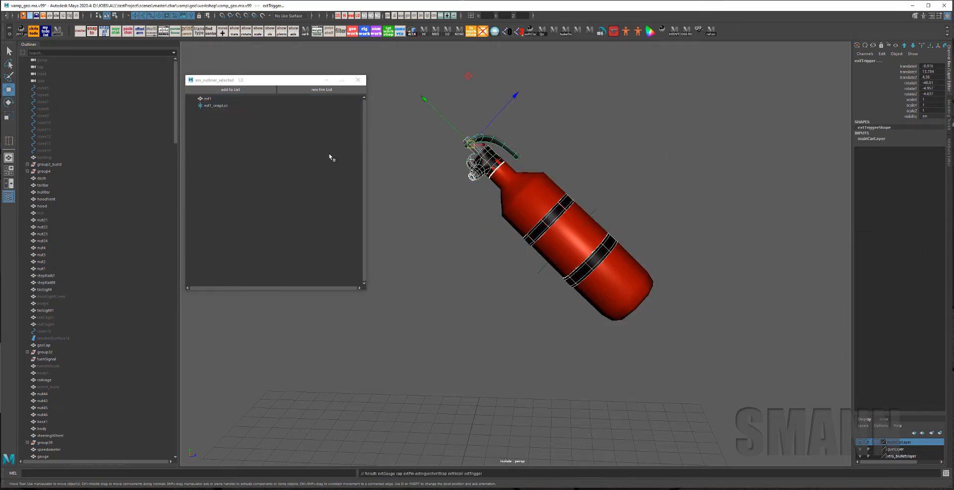
left_click(207, 89)
Select only the extinguisher body and freeze its transformations
left_click(573, 81)
left_click(541, 192)
key("space")
left_click_drag(463, 133, 464, 92)
left_click_drag(664, 156, 716, 187, "alt")
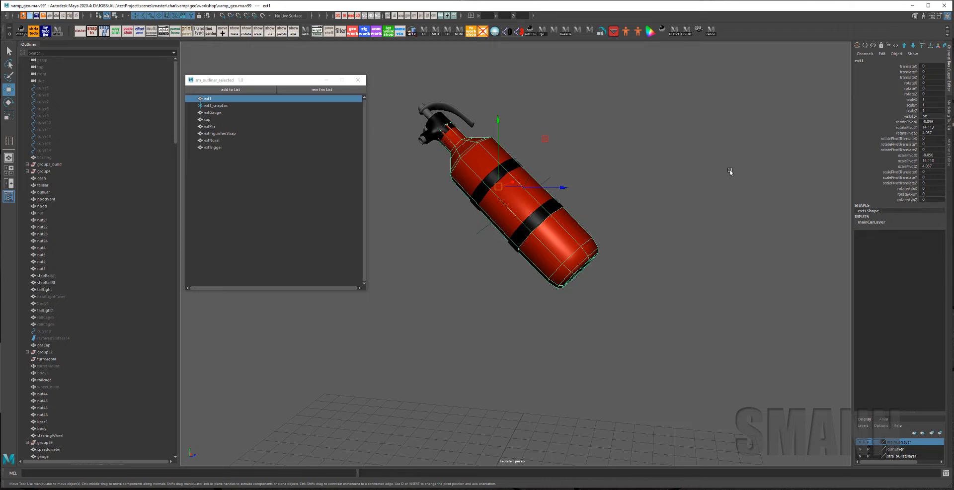
middle_click_drag(640, 175, 660, 244, "alt")
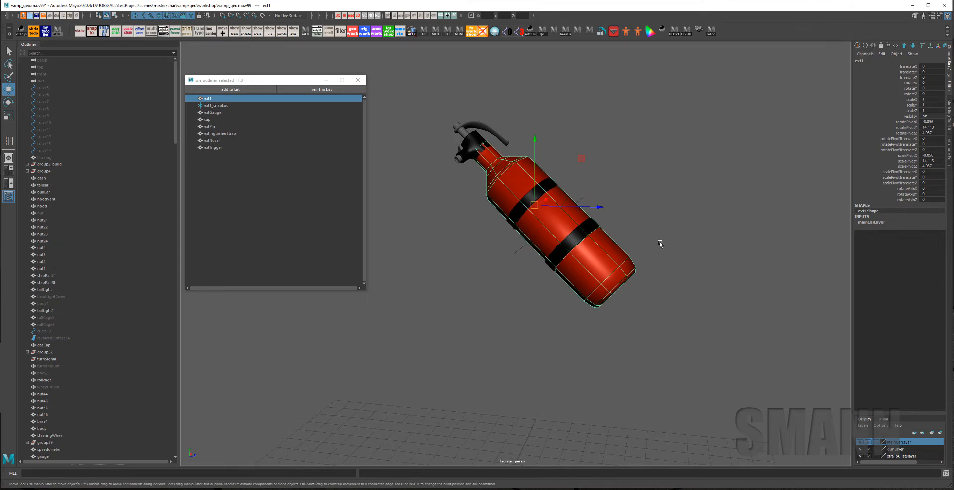
Set ext1's rotate pivot, rotate pivot translate and scale pivot values to 0, and reselect the body
left_click_drag(931, 122, 935, 168)
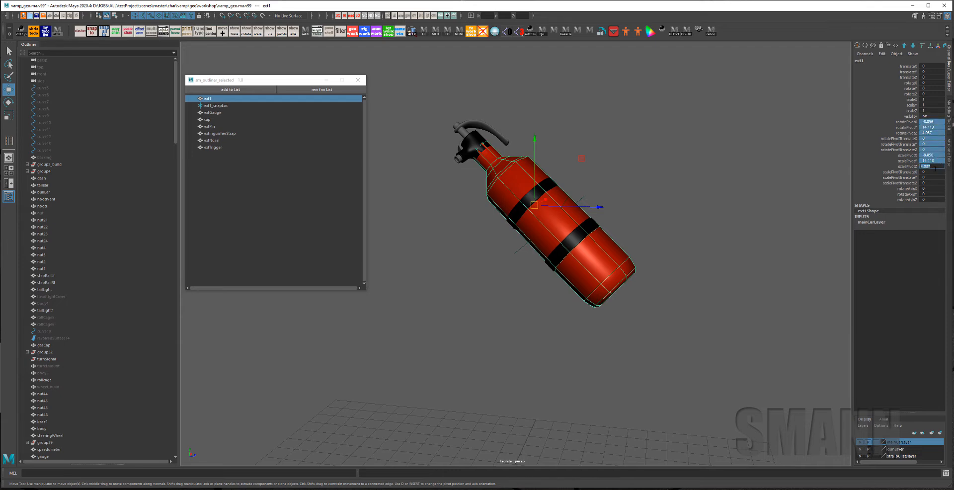
type("0")
key("Return")
right_click_drag(625, 323, 560, 226, "alt")
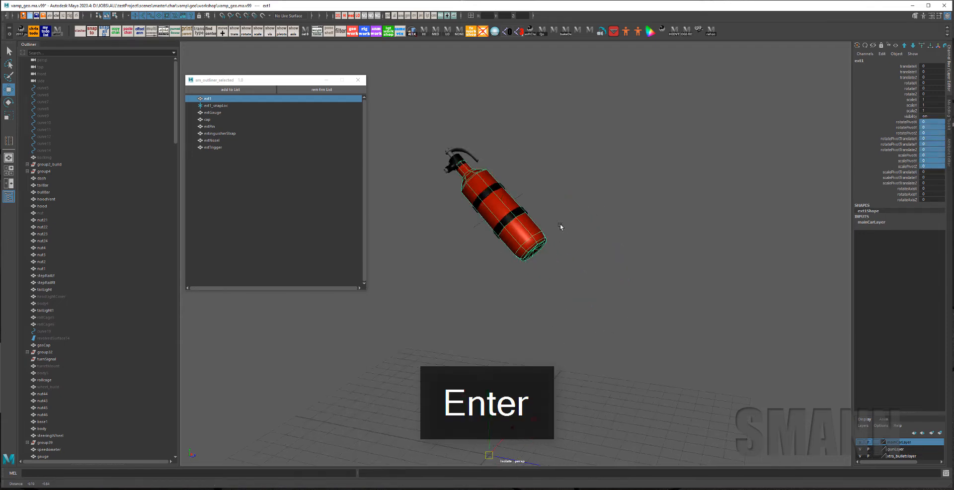
middle_click_drag(560, 227, 560, 212, "alt")
middle_click_drag(577, 312, 585, 355, "alt")
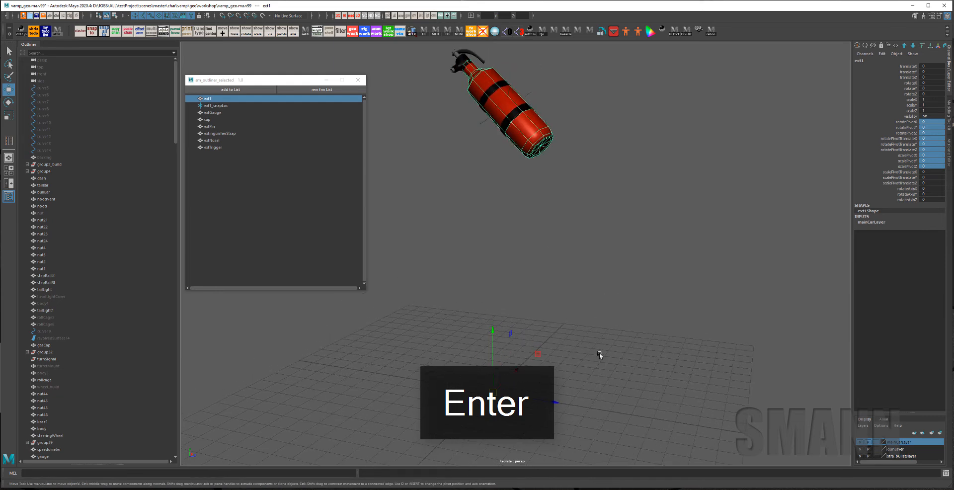
left_click(599, 354)
left_click(540, 127)
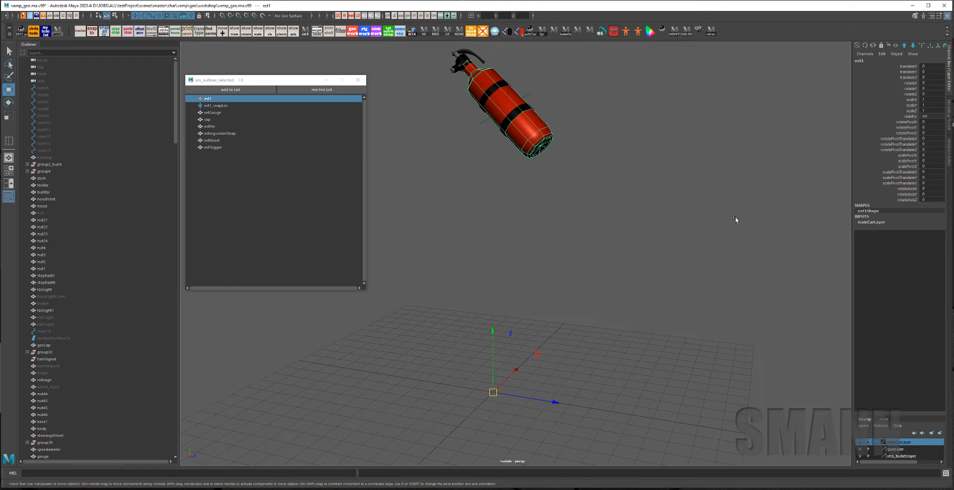
Undo the zeroing of ext1's pivot values to return the pivot to the extinguisher body
key("ctrl+z")
middle_click_drag(633, 208, 658, 230, "alt")
key("ctrl+z")
key("ctrl+z")
middle_click_drag(578, 150, 610, 243, "alt")
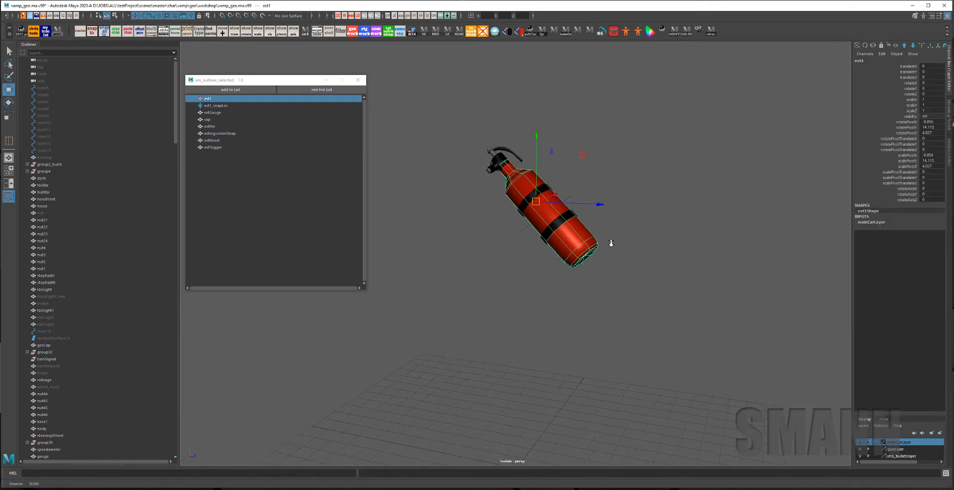
Reorient the extinguisher body's pivot so its axes follow the tilted cylinder
right_click_drag(611, 243, 671, 170, "alt")
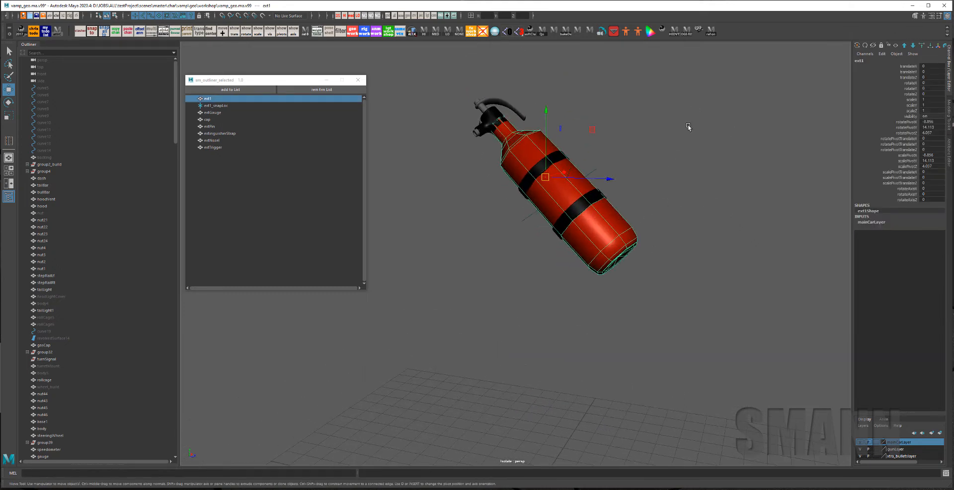
key("d")
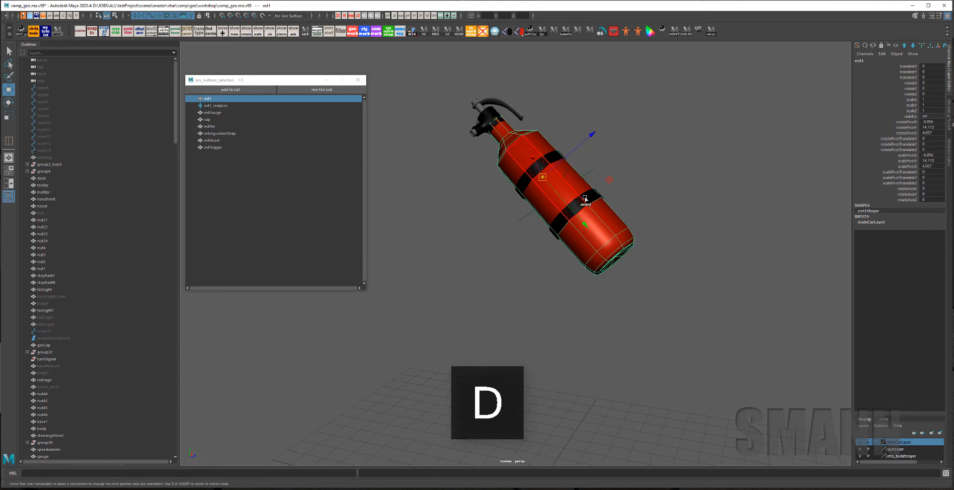
mouse_move(698, 219)
left_mouse_down("alt")
mouse_move(664, 222)
mouse_move(714, 226)
left_mouse_up("alt")
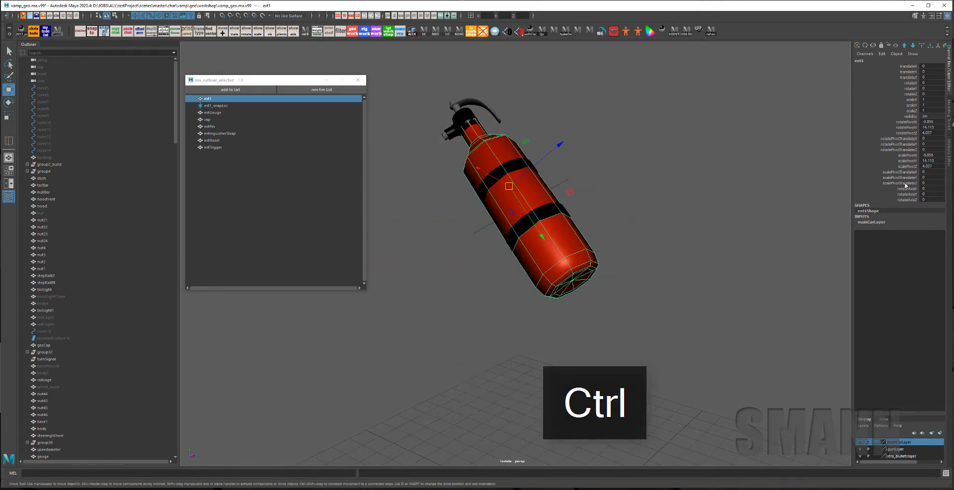
Bake the extinguisher body's reoriented pivot into its transform values
key("space")
left_click(624, 93)
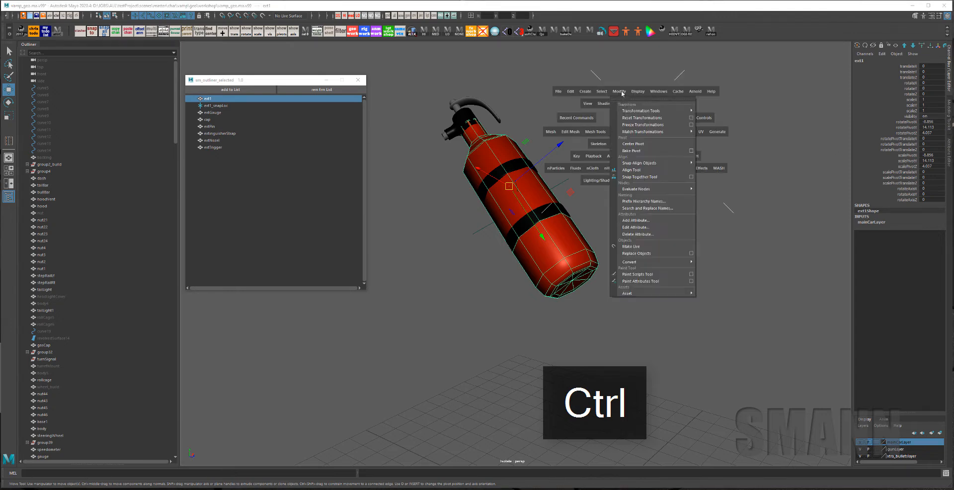
left_click(641, 151)
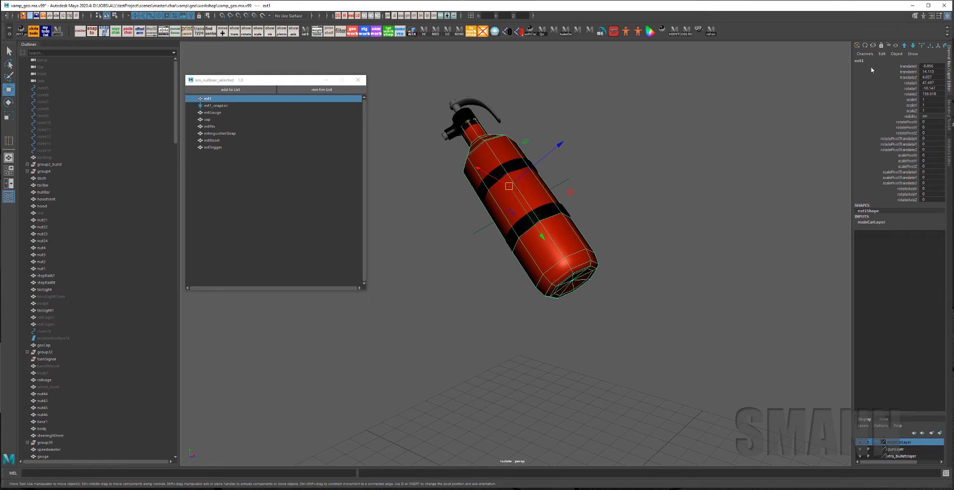
middle_click_drag(529, 201, 541, 201, "alt")
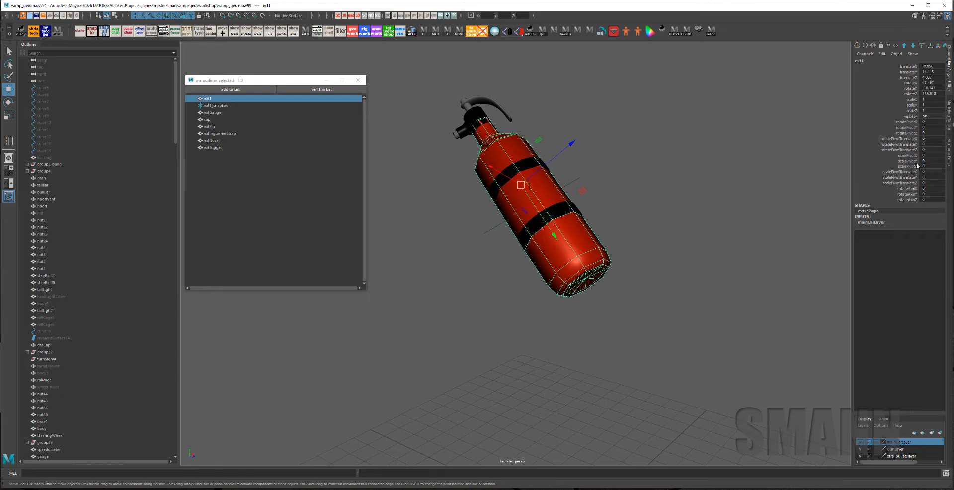
Set all translate and rotate values of ext1 to 0 and frame the body
left_click_drag(938, 66, 930, 90)
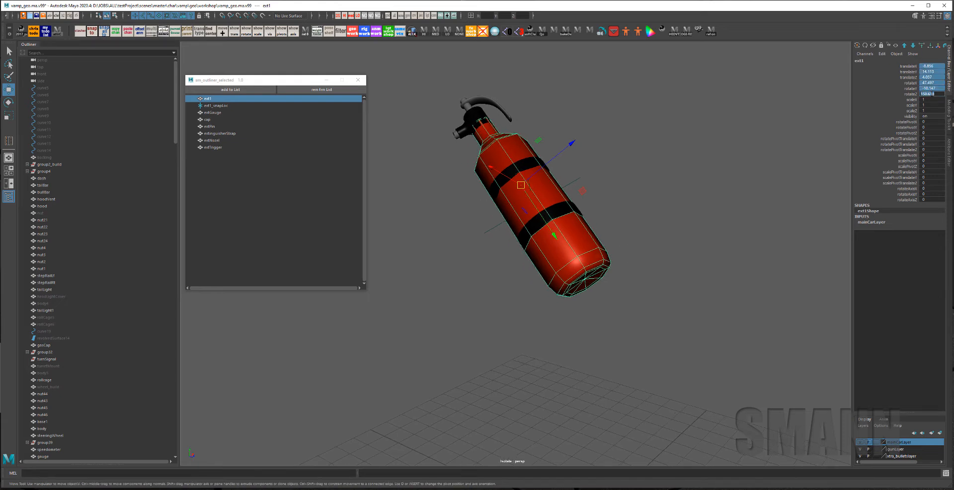
type("0")
key("Return")
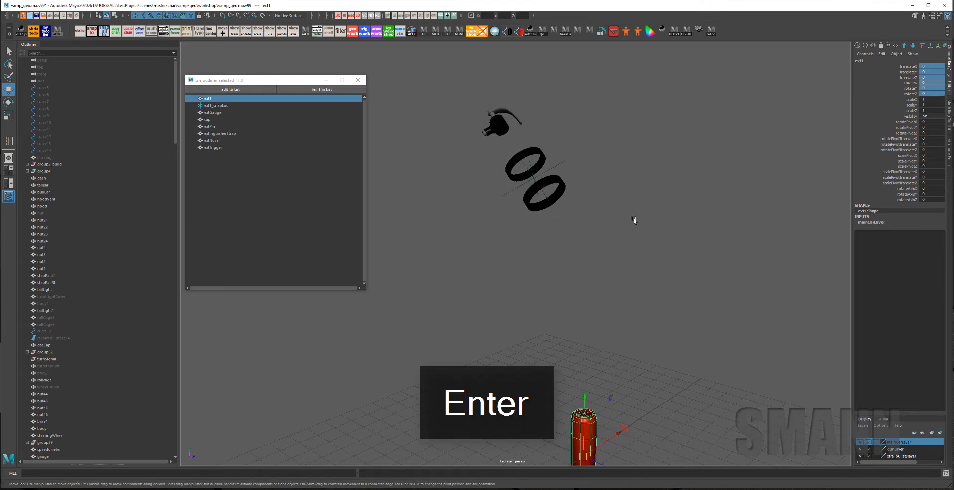
key("f")
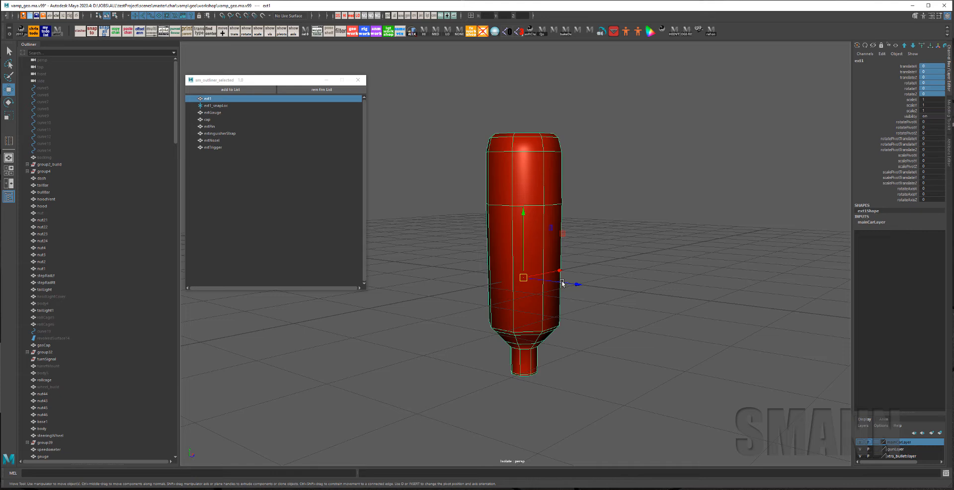
Undo the zeroing of ext1's translate and rotate values to return the body to its tilted placement
key("ctrl+z")
key("ctrl+z")
key("ctrl+z")
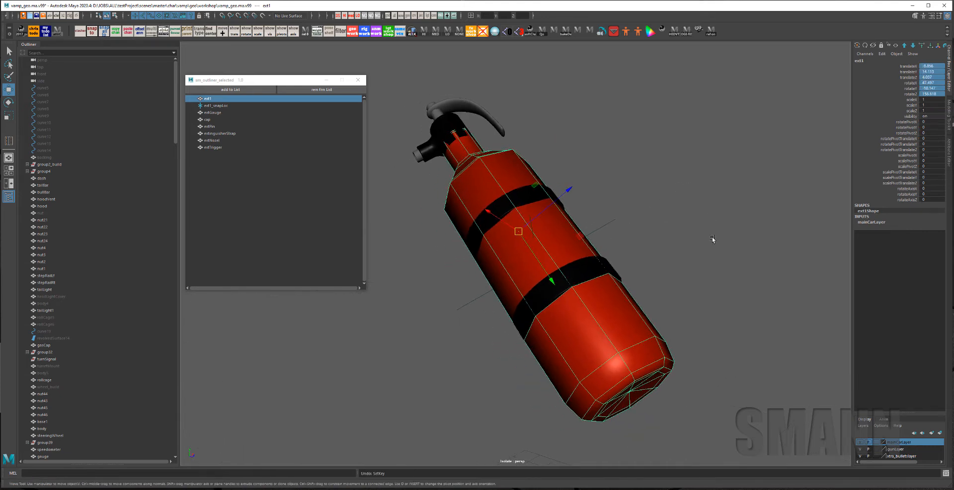
key("ctrl+z")
scroll(460, 114, "down", 3)
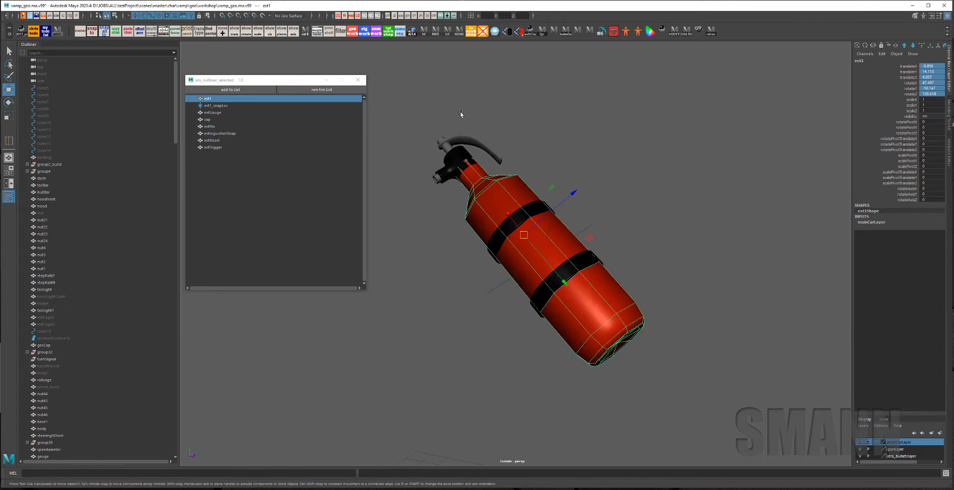
Parent the gauge, cap, pin, strap, nozzle and trigger parts under ext1, and select ext1
left_click_drag(215, 113, 213, 147)
left_click(207, 99, "ctrl")
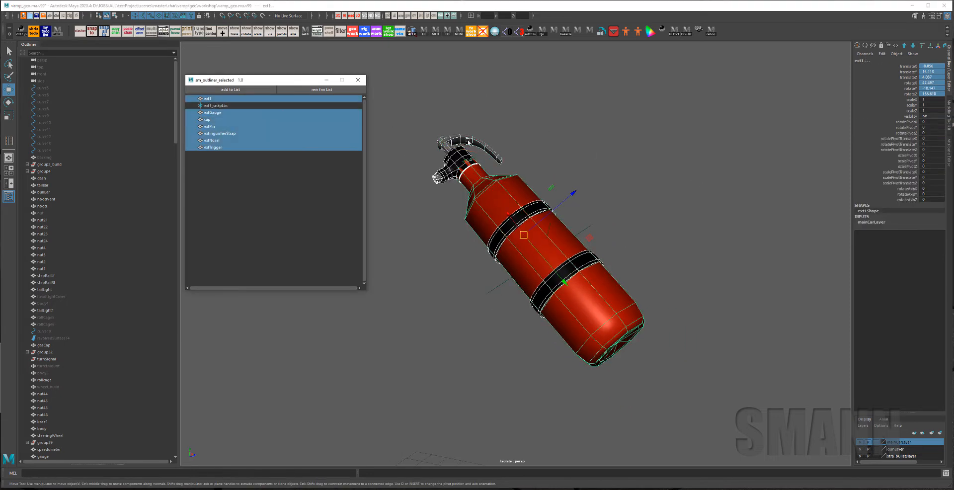
key("p")
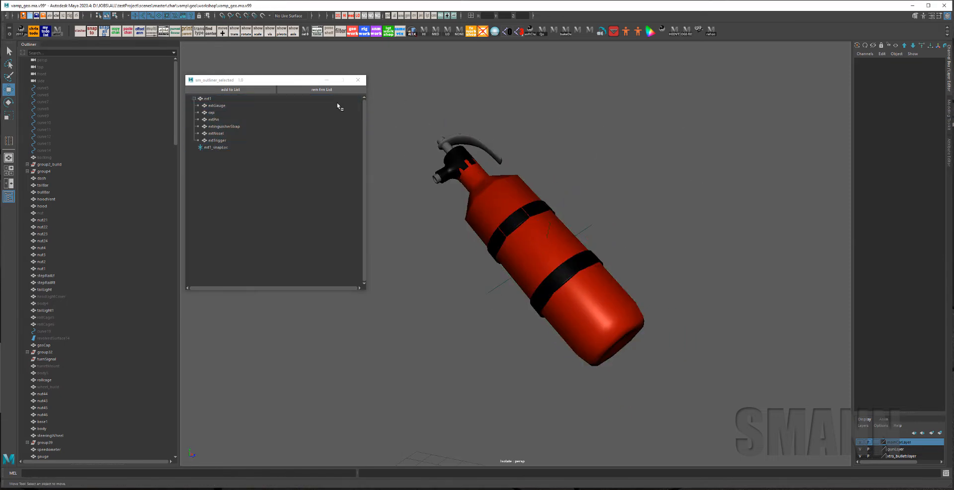
left_click(226, 98)
Try resetting ext1's transforms together with its child parts, and undo the reset
right_click_drag(693, 126, 671, 146)
key("f")
right_click_drag(642, 245, 576, 261, "alt")
left_click_drag(651, 259, 628, 258, "alt")
key("z")
middle_click_drag(580, 139, 607, 199, "alt")
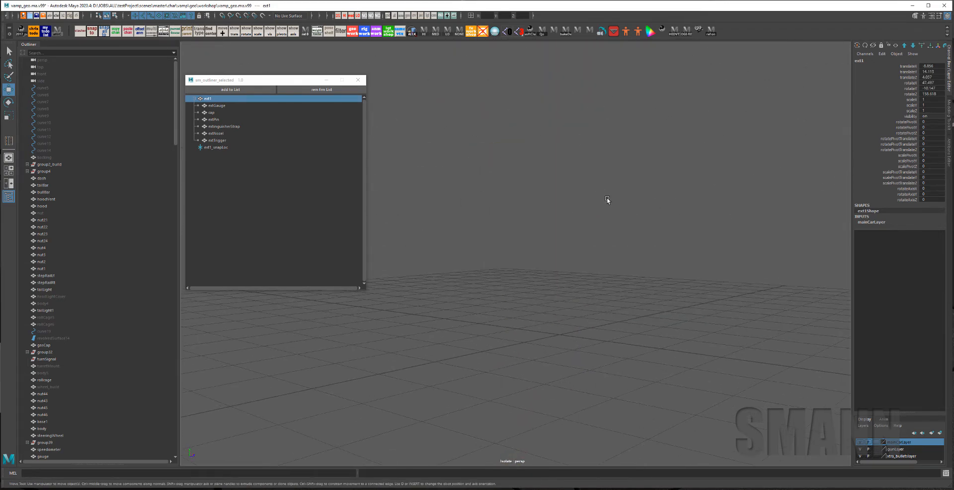
key("f")
right_click_drag(673, 207, 605, 207, "alt")
While editing ext1's pivot, reset the Move tool's settings and turn on Show Orientation Handle
key("d")
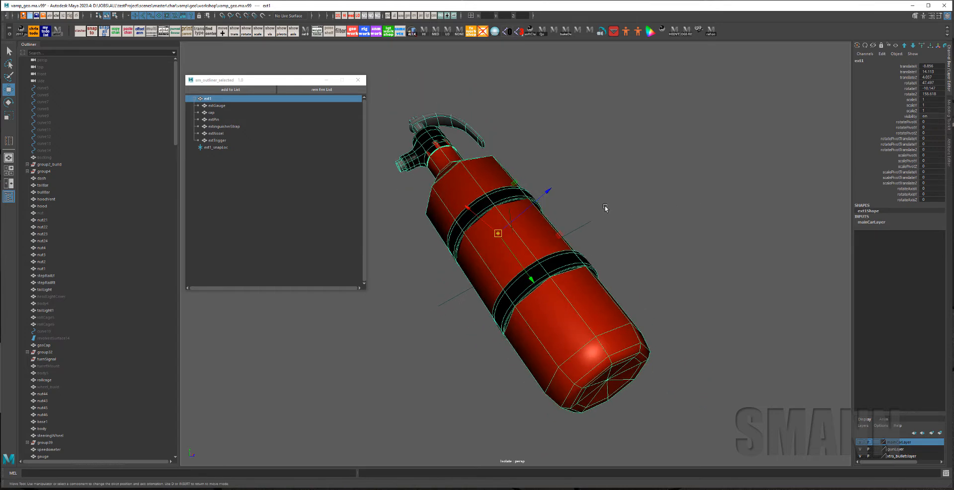
left_click_drag(606, 207, 618, 243, "alt")
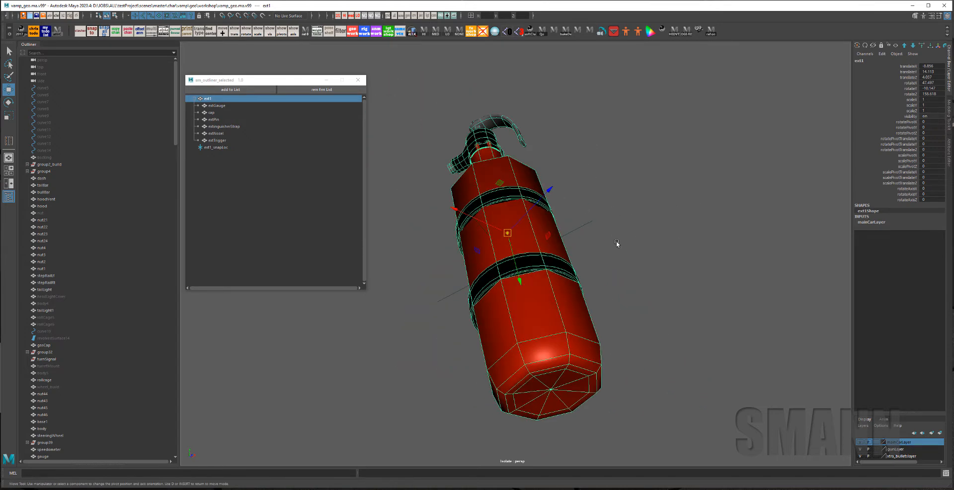
key("alt+p")
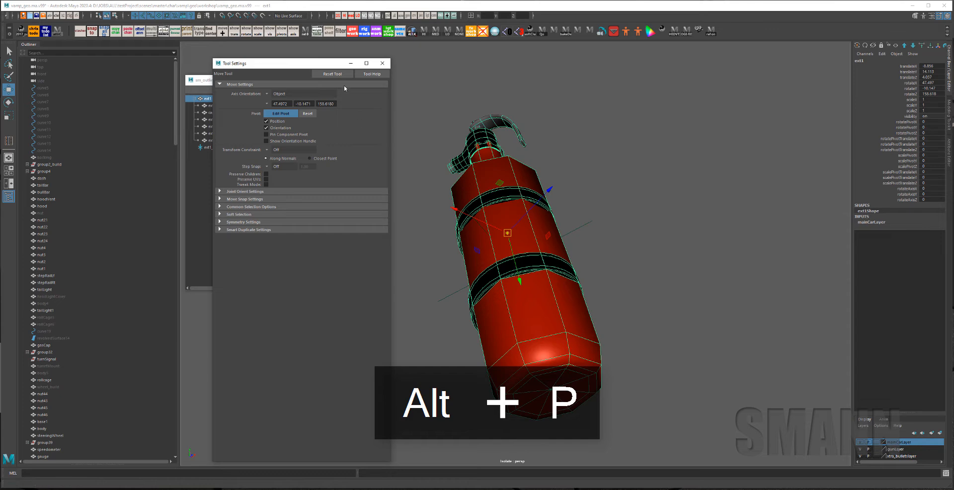
left_click(333, 74)
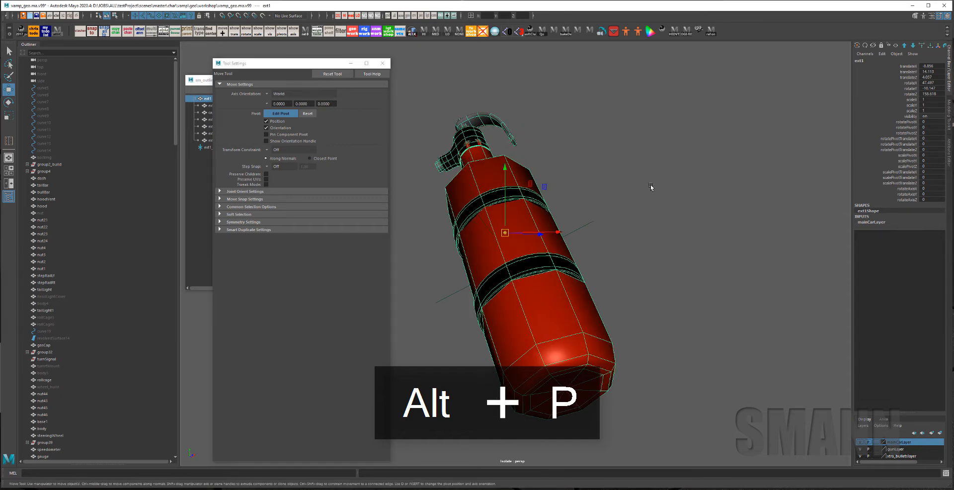
left_click_drag(650, 184, 658, 215, "alt")
scroll(659, 214, "up", 3)
key("d")
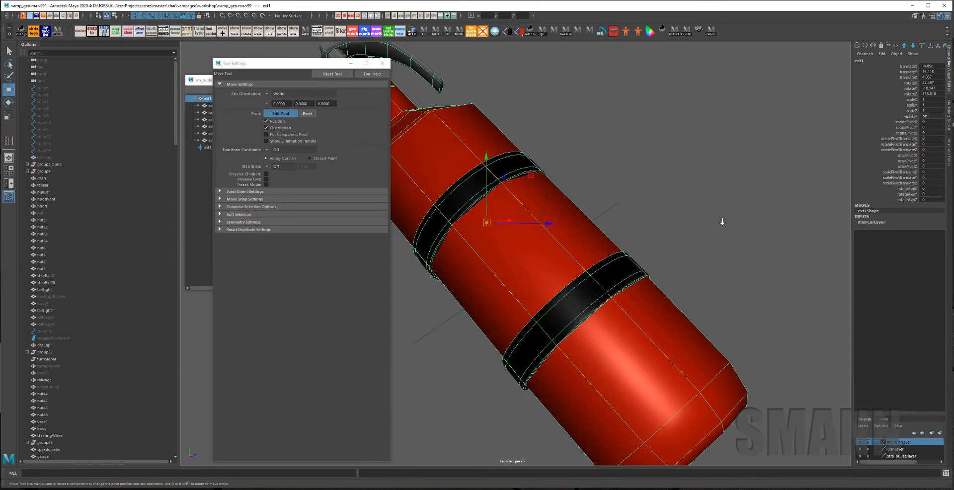
scroll(721, 221, "down", 2)
left_click(318, 141)
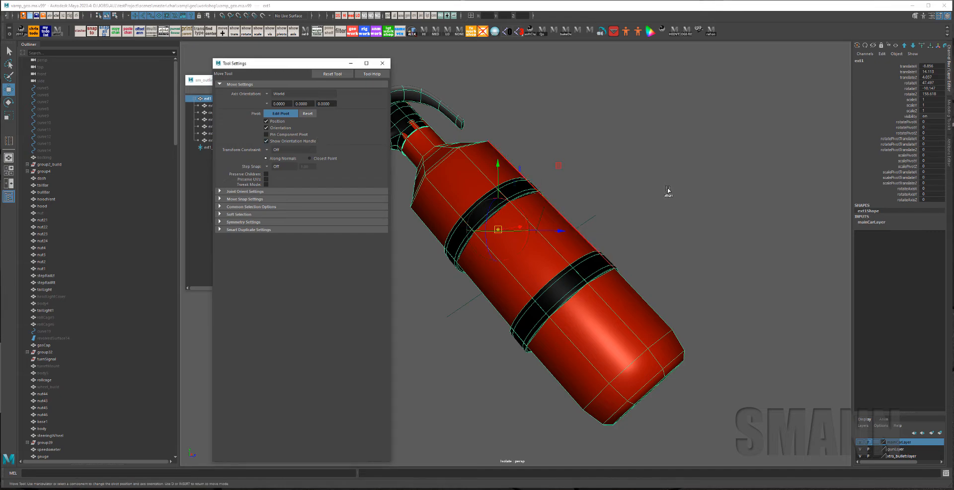
Rotate ext1's pivot freehand to a custom axis orientation of about -109.37, -39.22, 109.33
left_click_drag(667, 189, 524, 174, "alt")
left_click(526, 132)
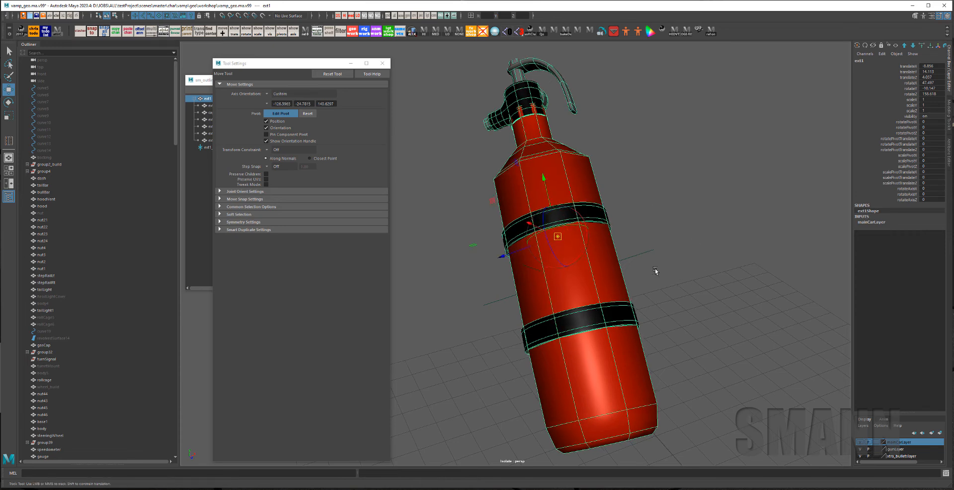
left_click_drag(656, 268, 587, 210, "alt")
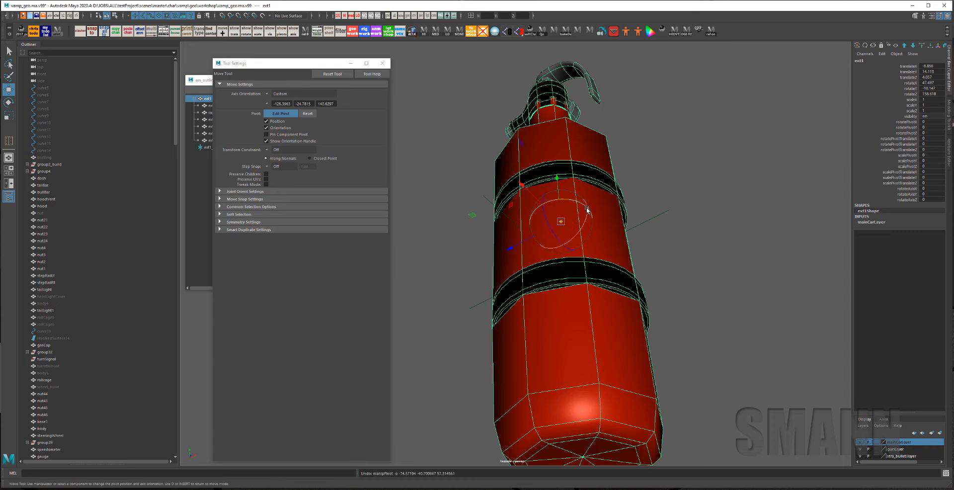
left_click_drag(575, 176, 598, 184)
key("j")
left_click_drag(686, 271, 718, 292, "alt")
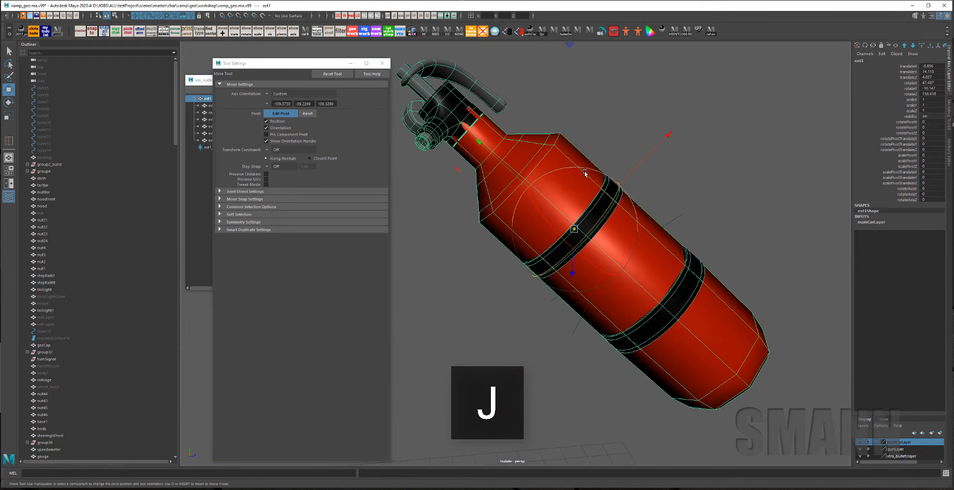
Try rotating ext1's pivot with and without step snapping, and undo the rotations
key("j")
left_click_drag(585, 168, 674, 192)
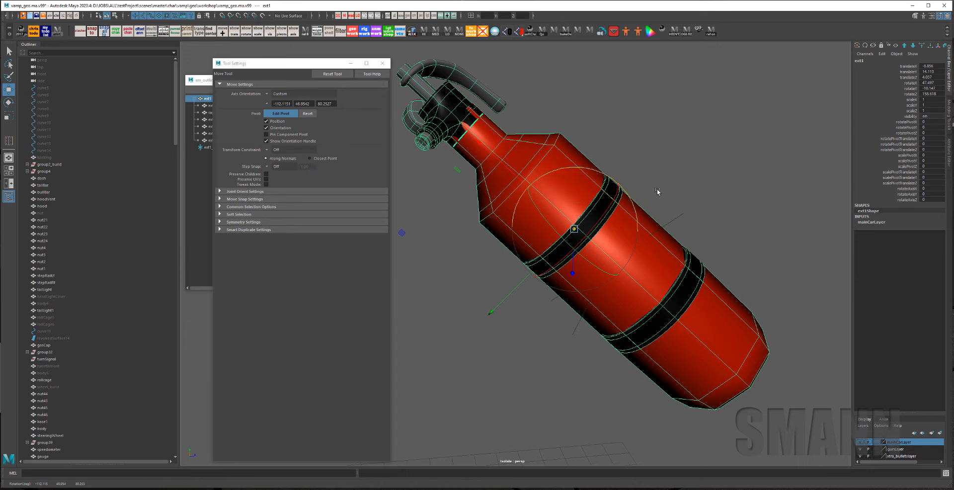
key("j")
left_click_drag(579, 167, 623, 180)
left_click_drag(761, 241, 715, 243, "alt")
right_click_drag(716, 243, 661, 237, "alt")
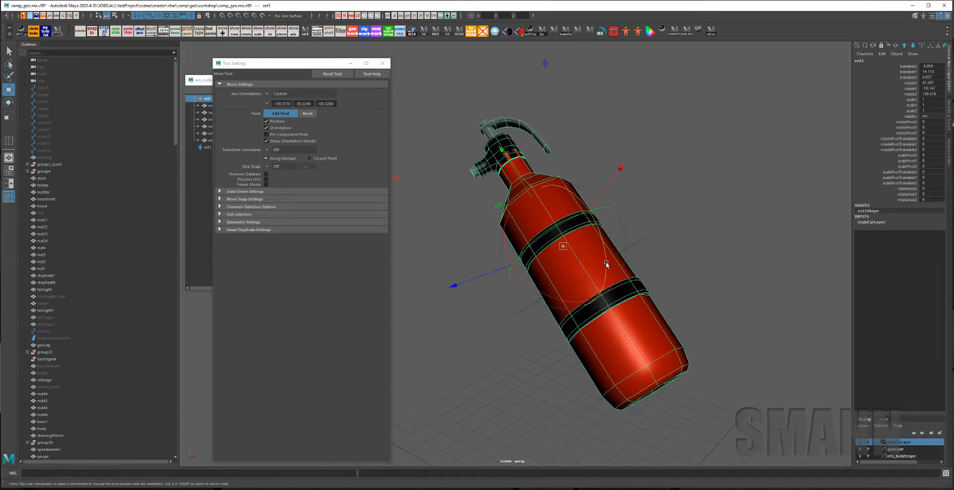
left_click_drag(607, 265, 581, 211)
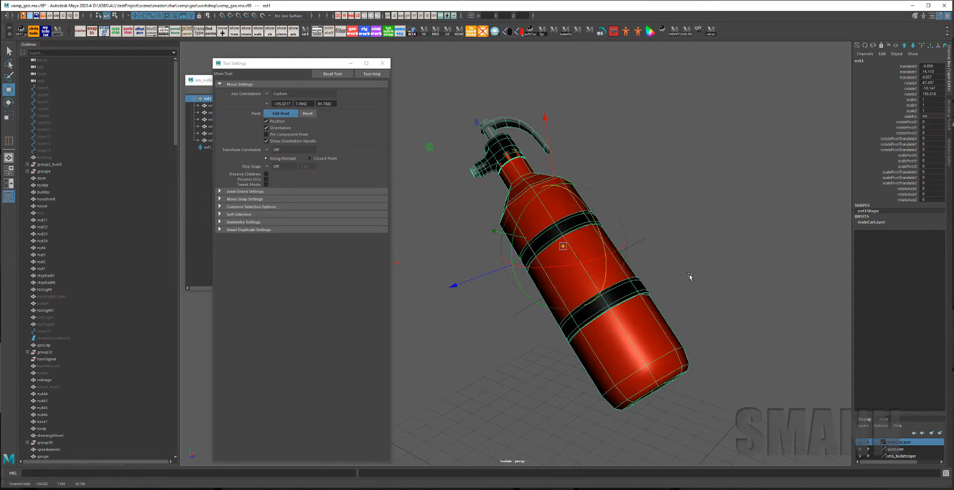
left_click_drag(689, 276, 703, 273, "alt")
key("ctrl+z")
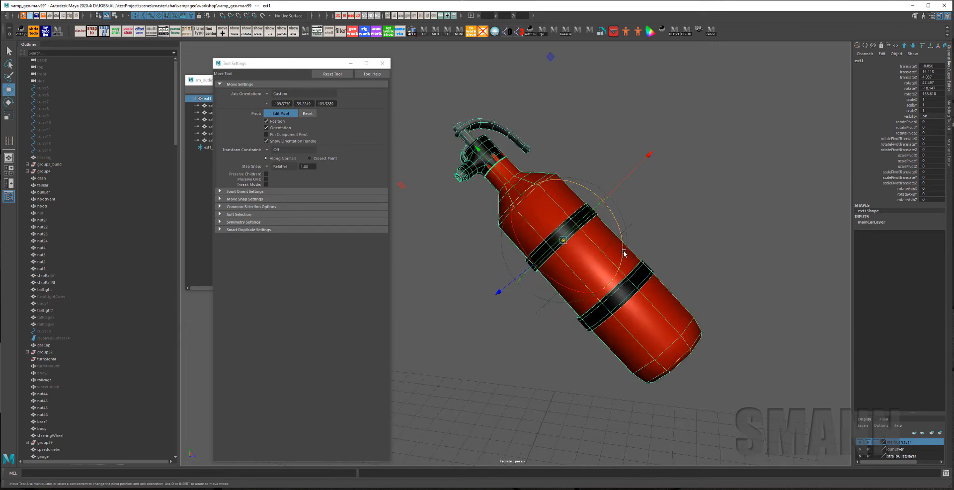
Review the Move tool's Step Snap options and leave the setting at Off
left_click(276, 167)
left_click(276, 170)
left_click(278, 167)
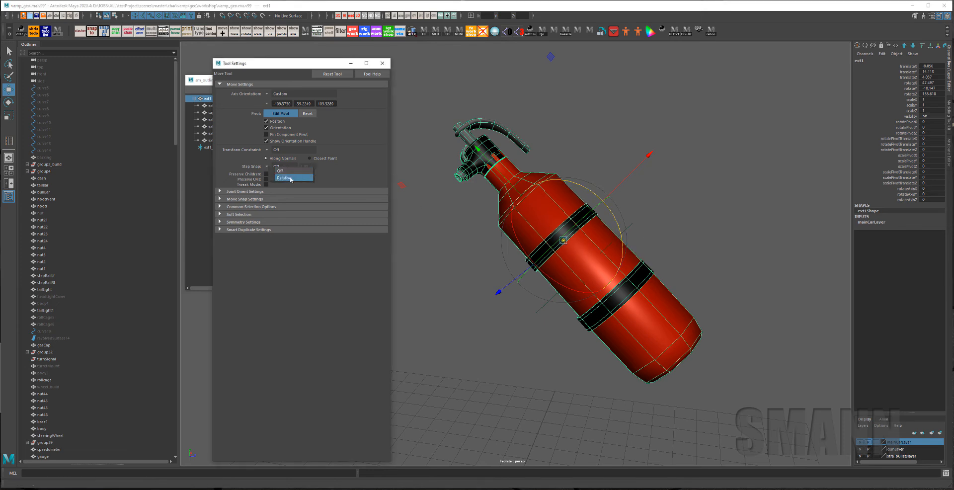
left_click(286, 171)
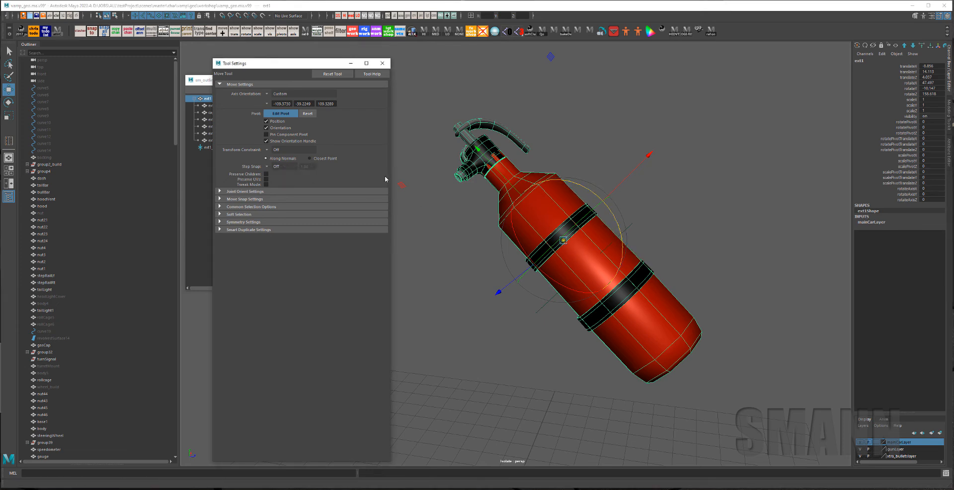
left_click(272, 167)
left_click(267, 167)
left_click(267, 167)
left_click(276, 171)
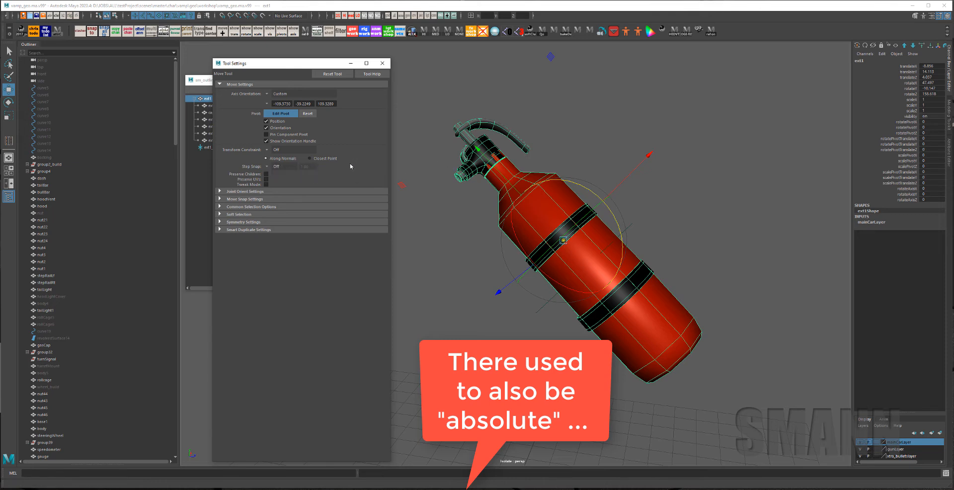
Try rotating ext1's pivot with relative step snapping of 1.00, and restore the selection of ext1
left_click_drag(604, 213, 612, 230)
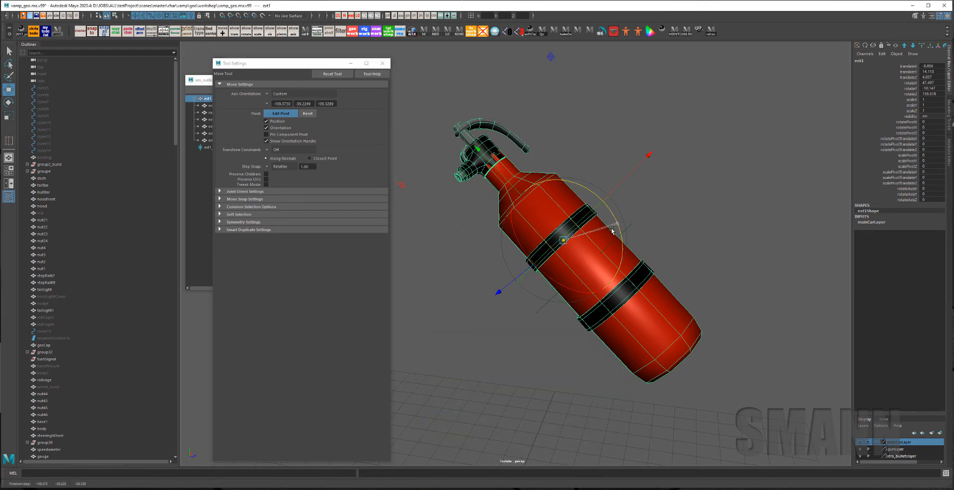
left_click(709, 223)
key("ctrl+z")
Set ext1's translate and rotate values to 0 to place the whole extinguisher assembly at the origin
left_click_drag(931, 67, 935, 90)
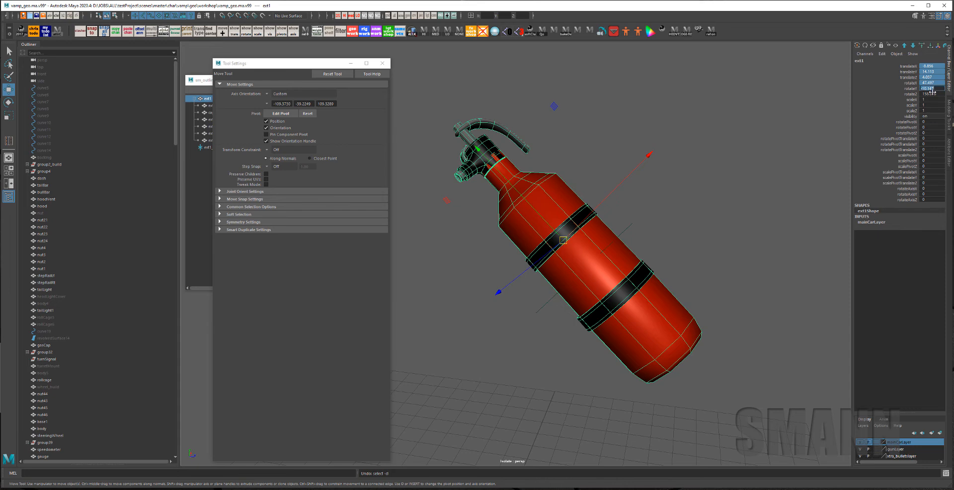
type("0")
key("Return")
key("f")
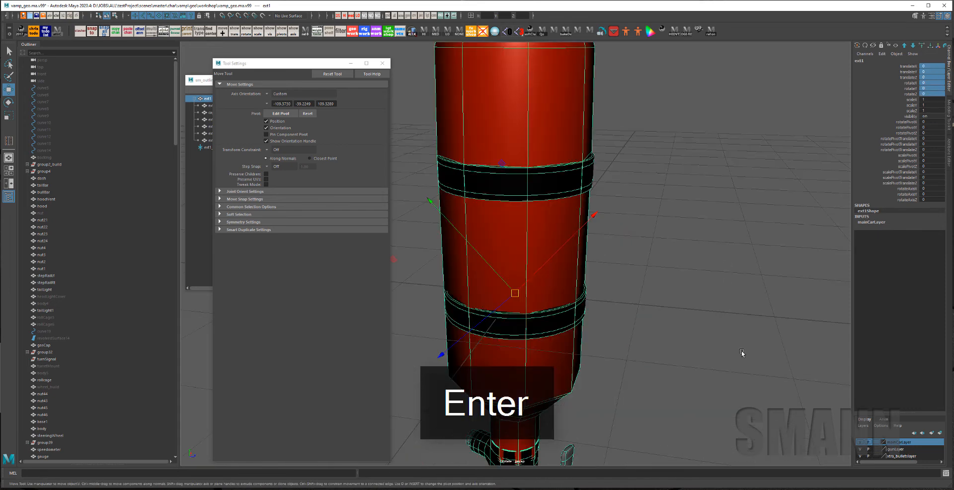
middle_click_drag(632, 304, 651, 283, "alt")
Undo the zeroing of the extinguisher assembly's transforms and frame it in its tilted placement
key("ctrl+z")
right_click_drag(696, 122, 607, 247, "alt")
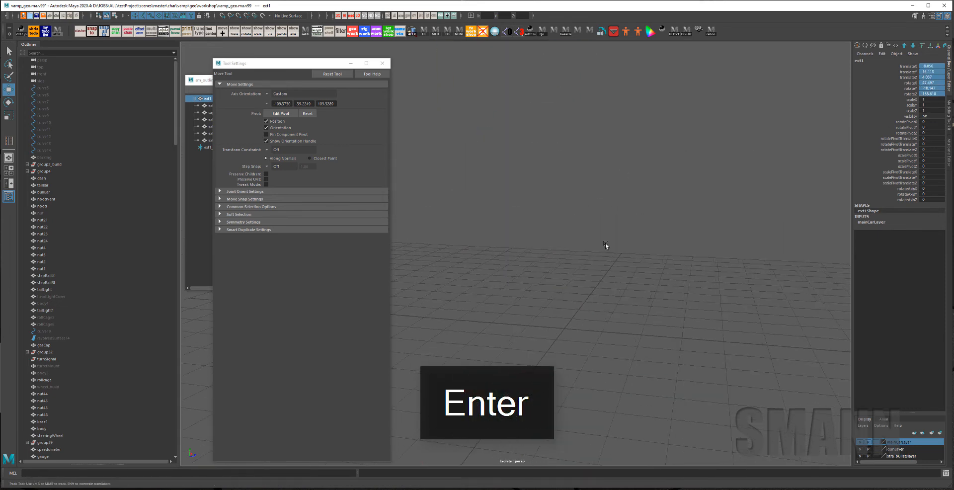
middle_click_drag(606, 247, 583, 292, "alt")
key("f")
left_click_drag(606, 250, 675, 258, "alt")
right_click_drag(676, 258, 619, 252, "alt")
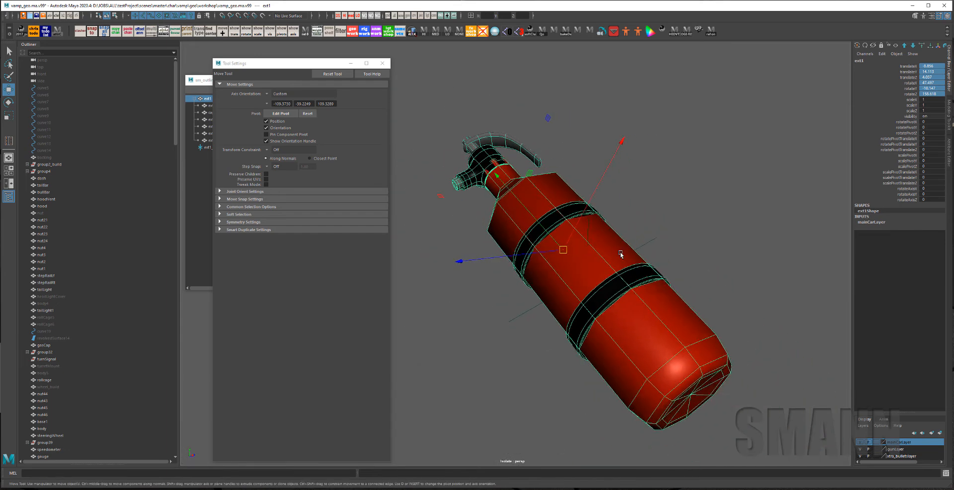
Try rotating ext1's pivot with relative step snapping of 1.00, and restore the pivot's earlier orientation
left_click_drag(619, 251, 657, 251, "alt")
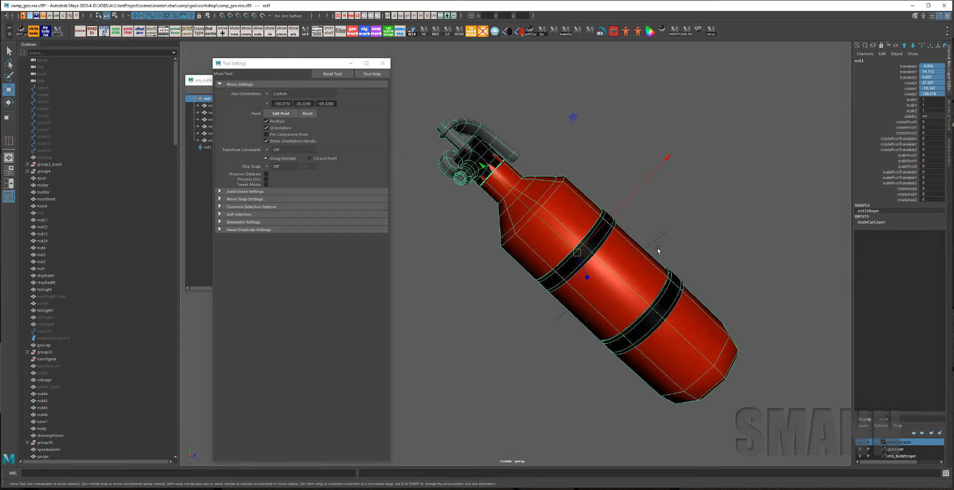
key("d")
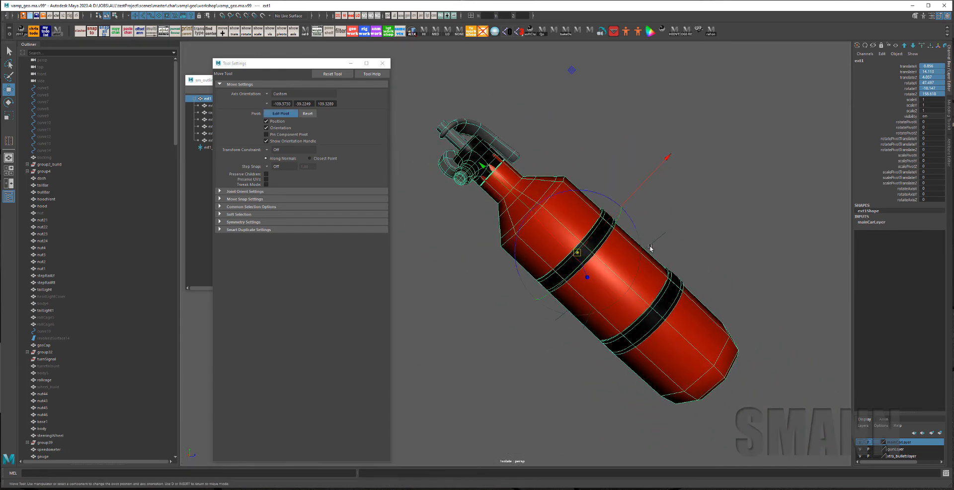
mouse_move(637, 215)
left_mouse_down()
mouse_move(673, 284)
mouse_move(624, 210)
mouse_move(638, 227)
left_mouse_up()
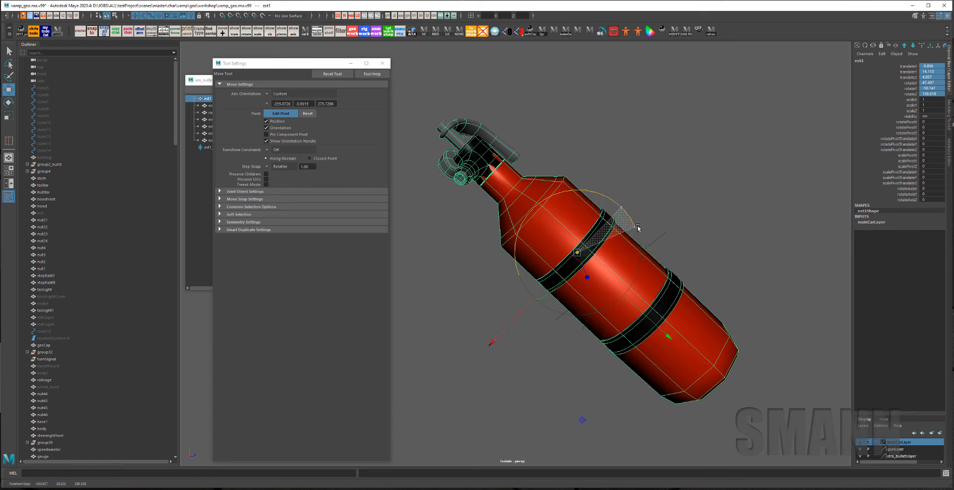
left_click_drag(724, 227, 715, 228, "alt")
key("d")
middle_click_drag(716, 228, 678, 174, "alt")
key("ctrl+z")
key("ctrl+z")
left_click_drag(669, 152, 652, 148, "alt")
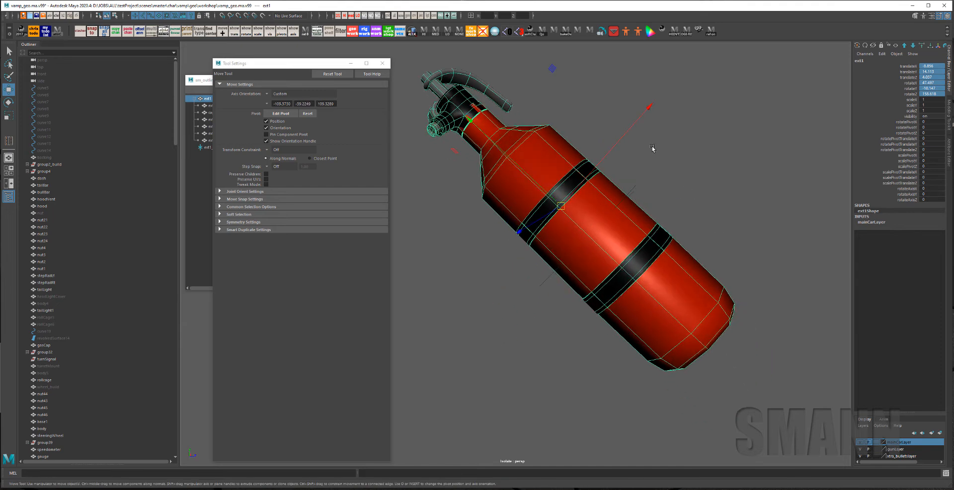
Bake the custom pivot of ext1 into its transforms
key("space")
left_click(638, 115)
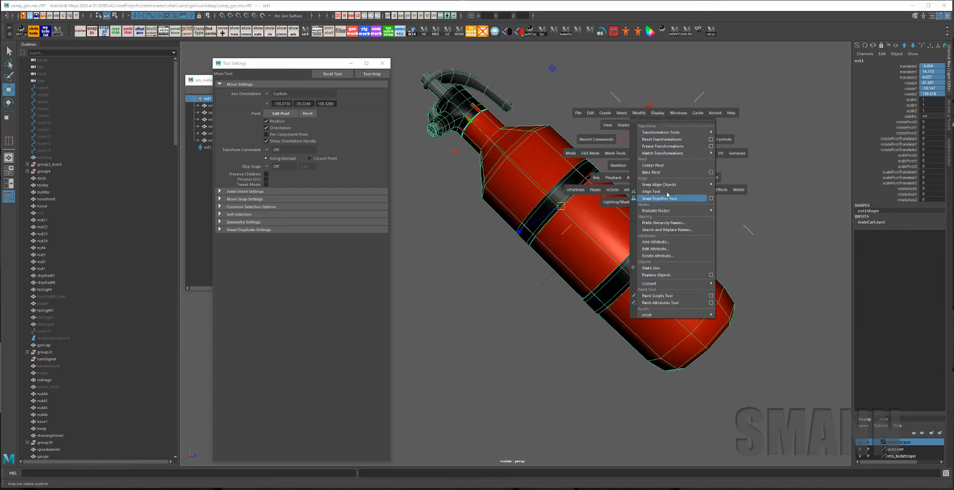
left_click(652, 172)
Set ext1's translate and rotate values to 0 to stand the extinguisher upright at the origin
left_click_drag(934, 66, 934, 91)
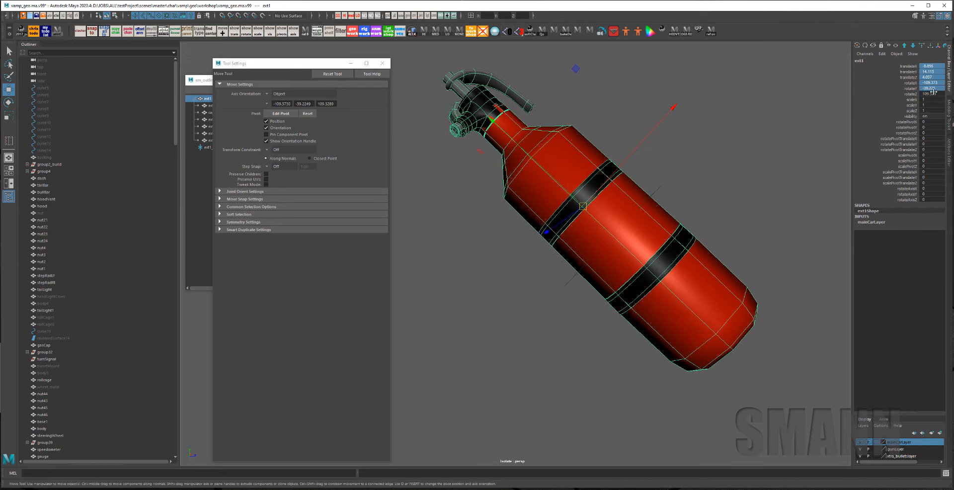
type("0")
key("Return")
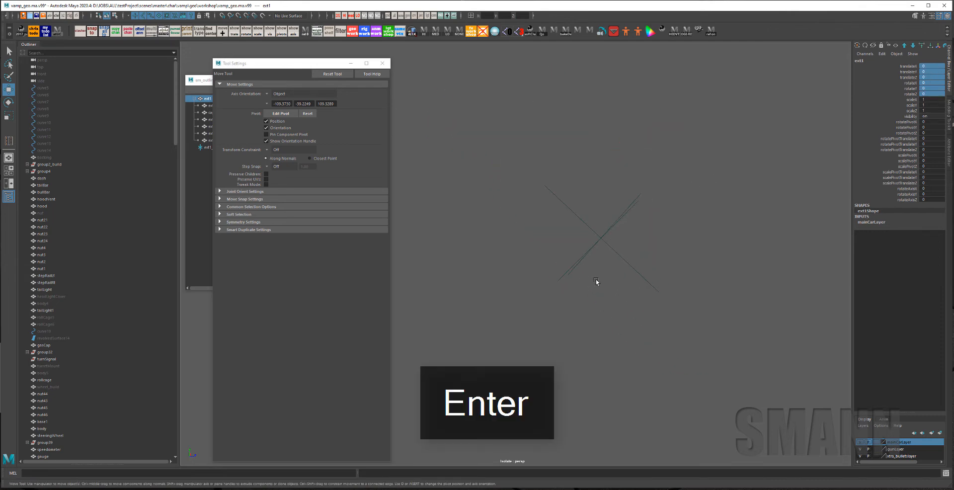
key("f")
left_click_drag(543, 273, 624, 281, "alt")
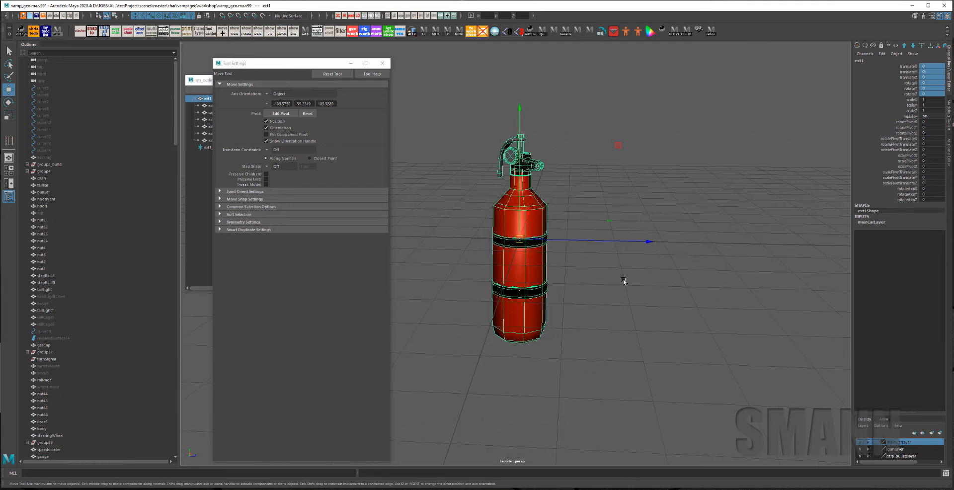
Activate the Select tool, close the Tool Settings window and bring both the extinguisher and its snap locator into view
right_click_drag(735, 176, 702, 128, "alt")
middle_click_drag(702, 129, 756, 303, "alt")
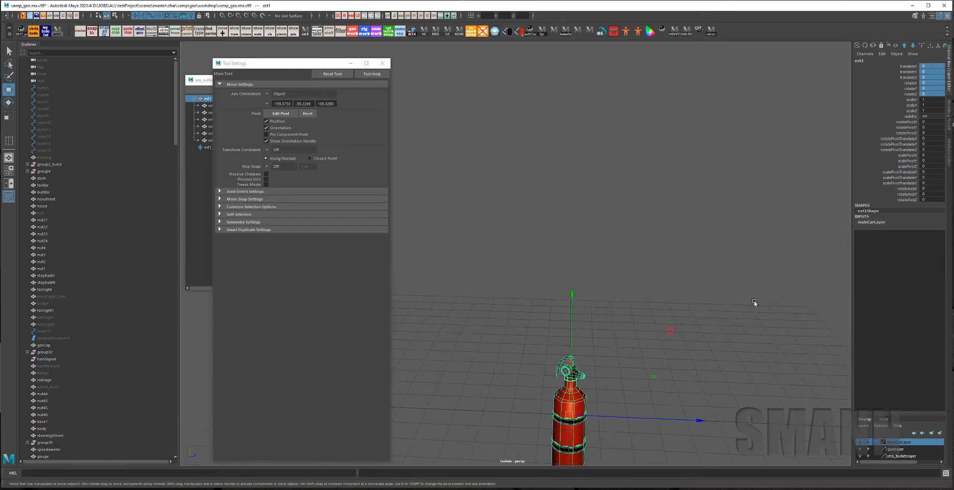
right_click_drag(756, 303, 667, 240, "alt")
key("q")
left_click(383, 63)
middle_click_drag(583, 162, 558, 154, "alt")
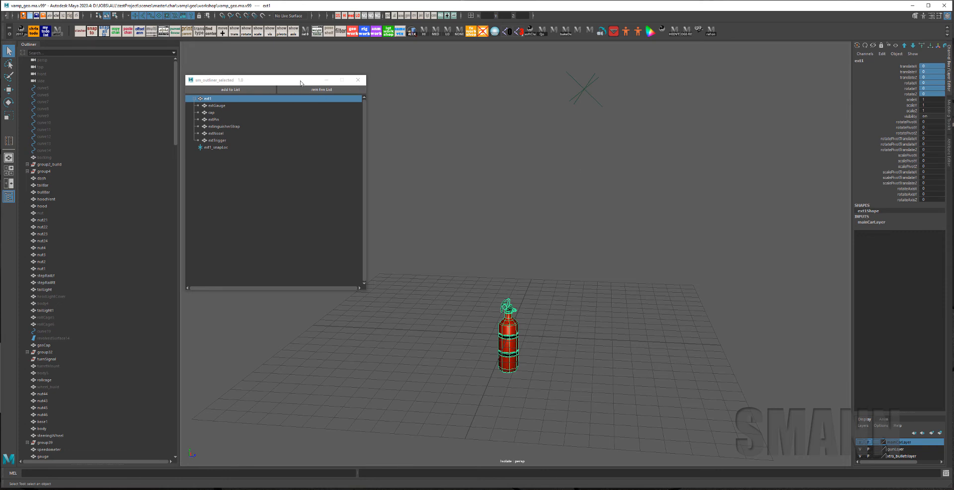
scroll(601, 198, "up", 1)
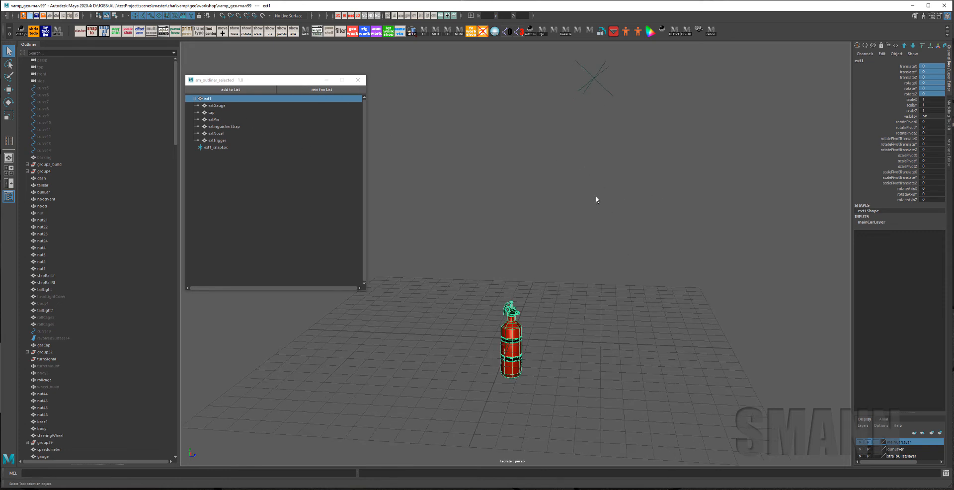
Select ext1 and ext1_snapLoc, and detach the Match Transformations commands into a floating window
left_click_drag(227, 110, 214, 101)
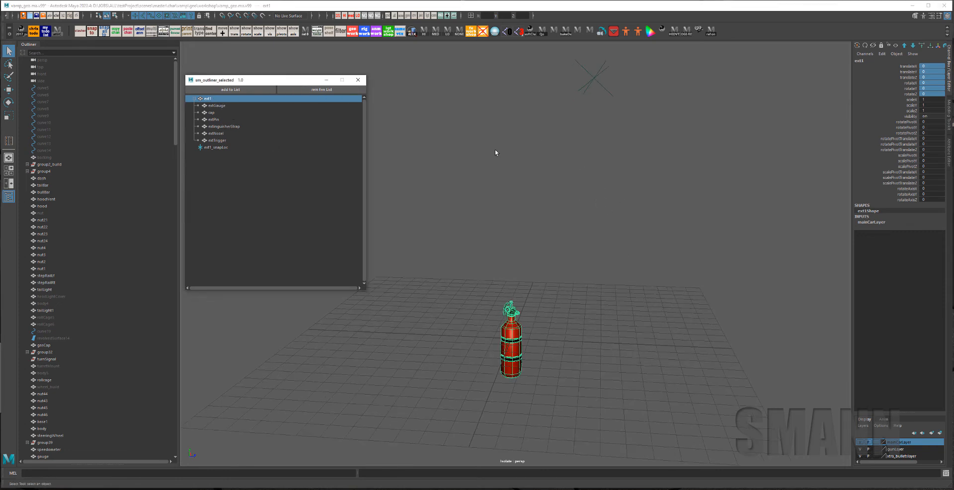
left_click(594, 78, "shift")
key("space")
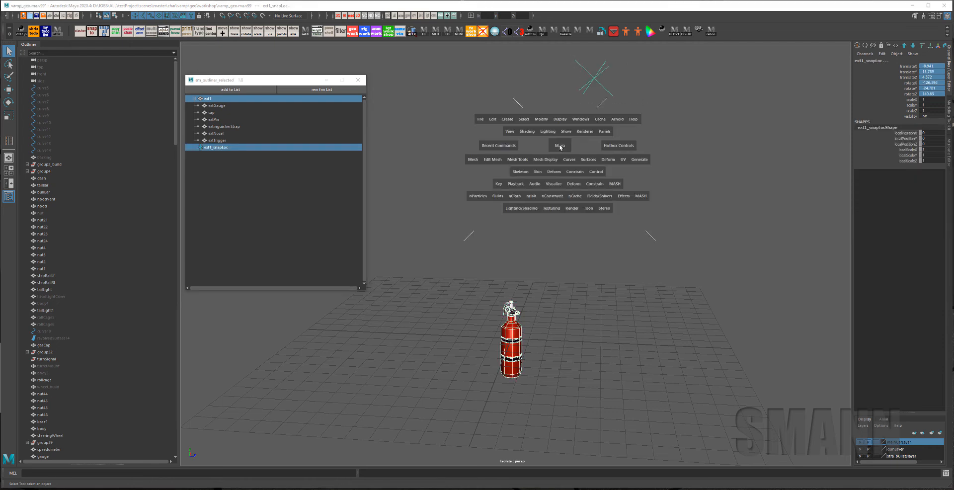
left_click(543, 120)
mouse_move(572, 159)
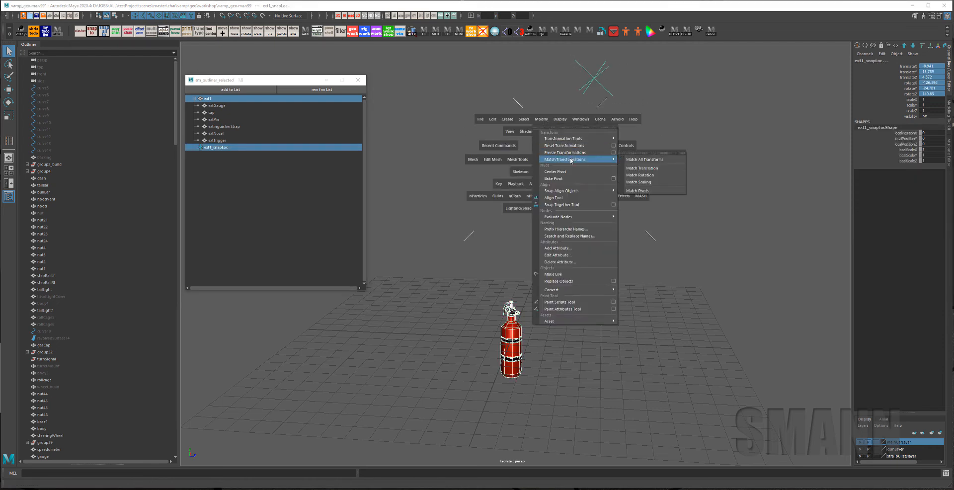
left_click(648, 151)
left_click_drag(660, 144, 421, 103)
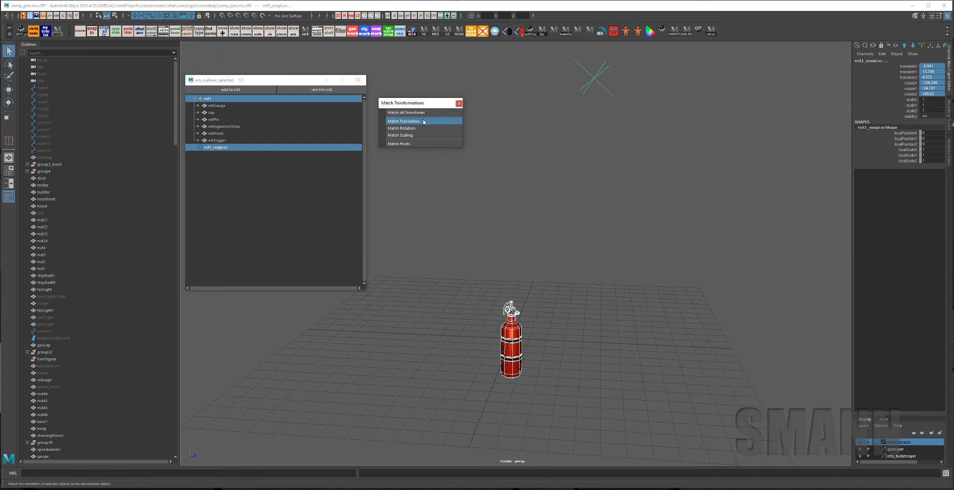
Try matching ext1's translation, rotation, scaling and all transforms to ext1_snapLoc in turn, undoing each match
left_click(422, 121)
key("ctrl+z")
left_click(420, 129)
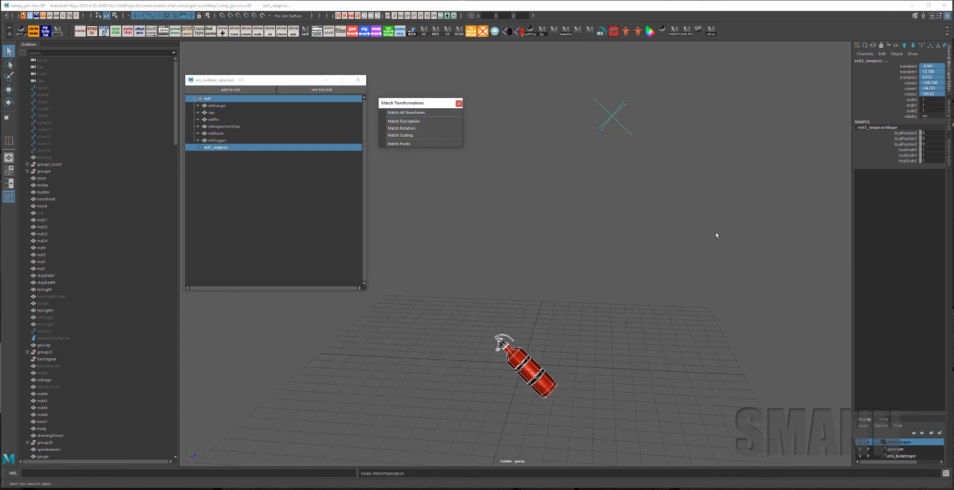
key("ctrl+z")
left_click(400, 135)
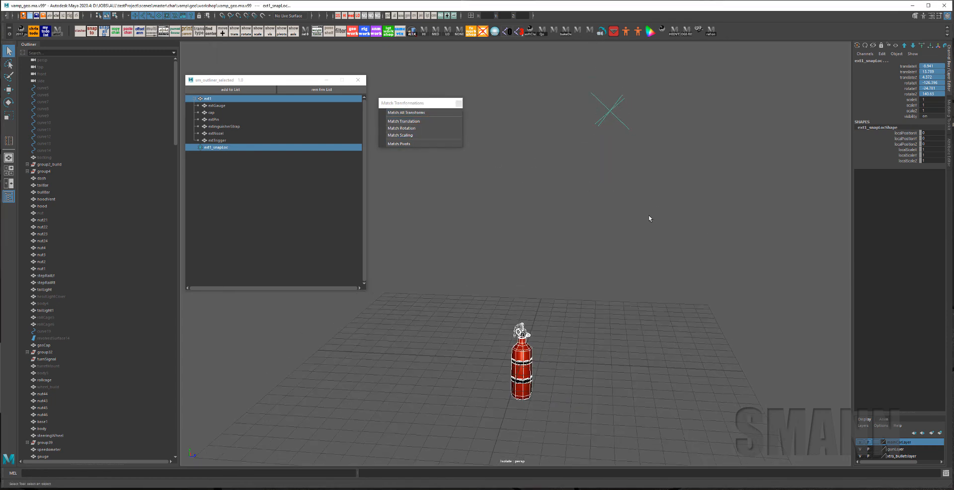
key("ctrl+z")
left_click(420, 112)
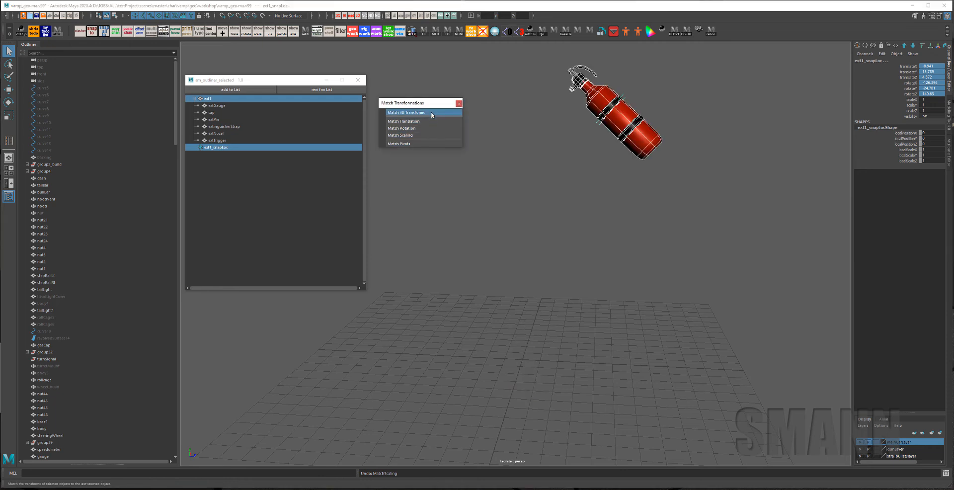
key("ctrl+z")
key("ctrl+z")
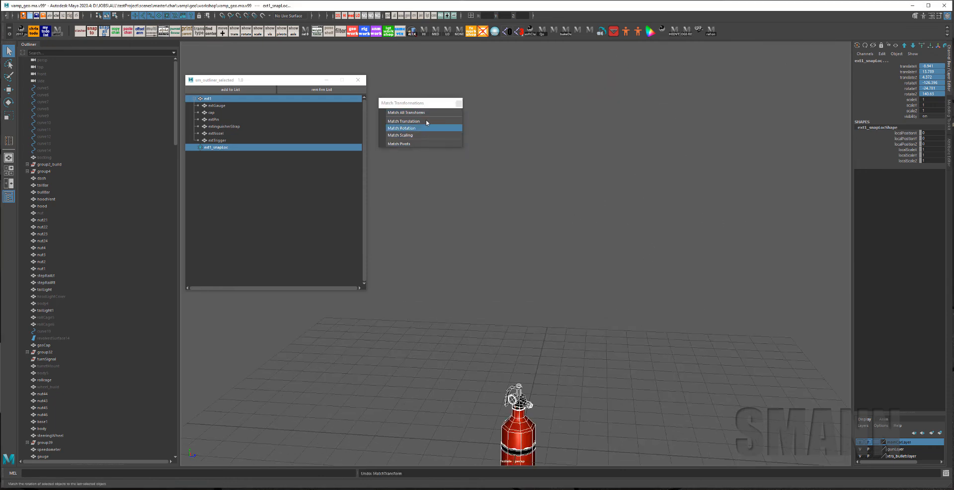
Match the translation and rotation of ext1 to ext1_snapLoc, and clear the selection
left_click(419, 121)
middle_click_drag(649, 170, 583, 298, "alt")
right_click_drag(583, 298, 615, 351, "alt")
middle_click_drag(616, 351, 684, 313, "alt")
right_click_drag(684, 313, 656, 288, "alt")
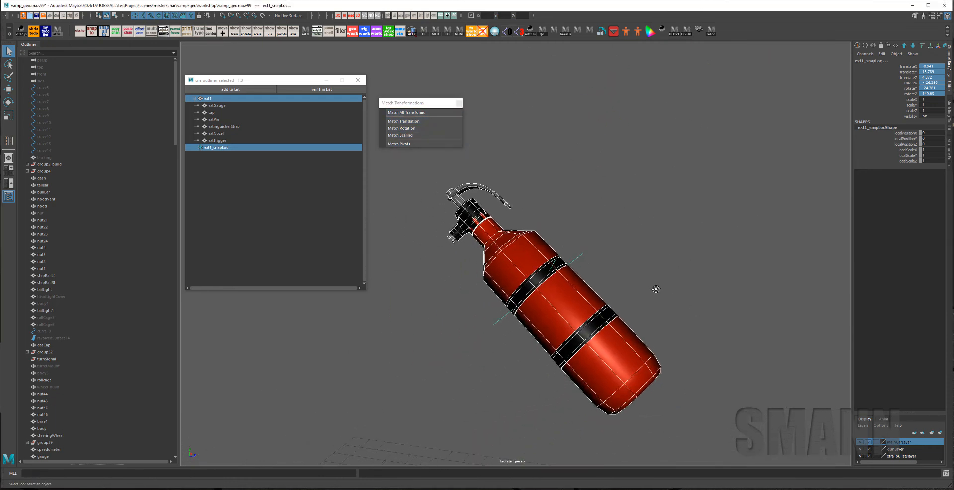
left_click(669, 240)
Unparent extGauge, cap, extPin, extinguisherStrap, extNozel and extTrigger from ext1
left_click_drag(219, 106, 222, 141)
key("shift+p")
key("w")
key("d")
left_click_drag(666, 234, 678, 273, "alt")
right_click_drag(677, 272, 566, 326, "alt")
middle_click_drag(567, 326, 581, 303, "alt")
Examine the pivot position and orientation of ext1 and each unparented extinguisher part
left_click(284, 196)
left_click(226, 112)
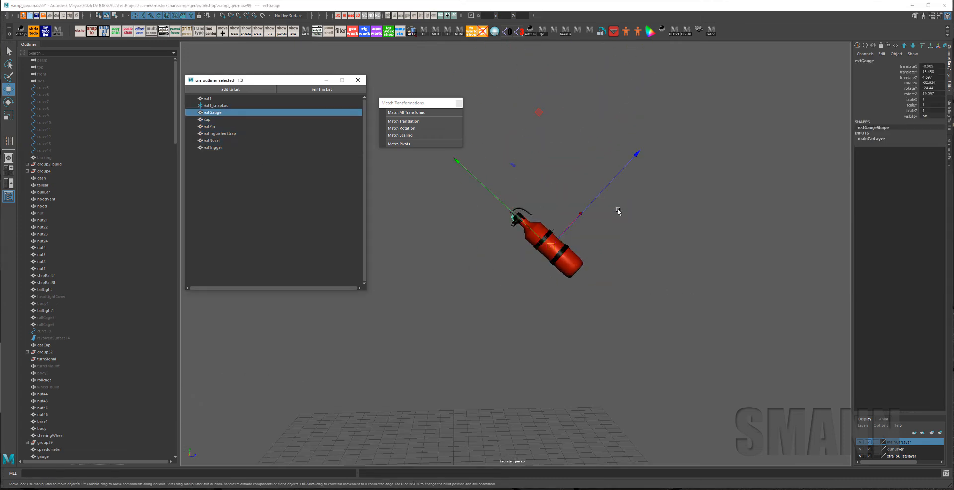
key("d")
left_click_drag(619, 211, 596, 233, "alt")
left_click(210, 126)
left_click(214, 147)
left_click(211, 126)
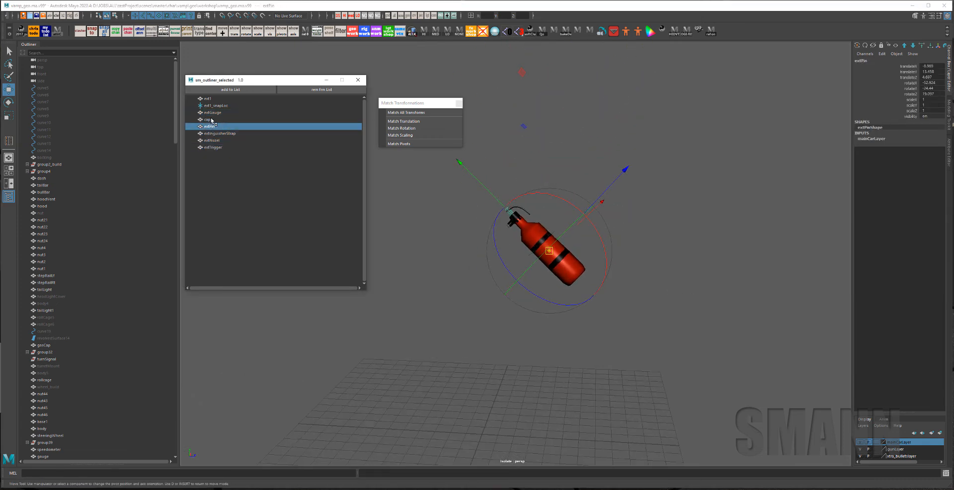
left_click(212, 113)
left_click(213, 99)
left_click(210, 134)
left_click(209, 147)
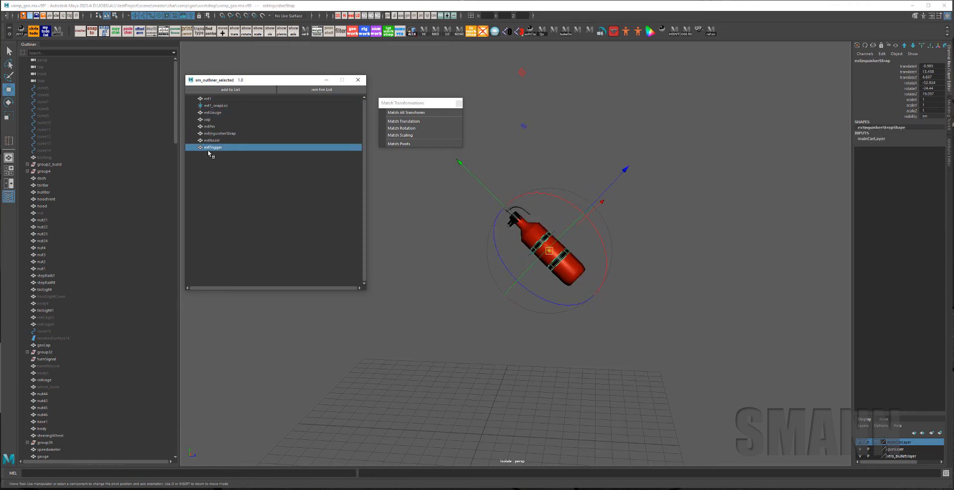
Center the pivots of the six unparented parts, from extGauge to extTrigger, on their own geometry
left_click_drag(209, 119, 378, 156)
left_click(211, 147)
left_click(646, 100)
key("space")
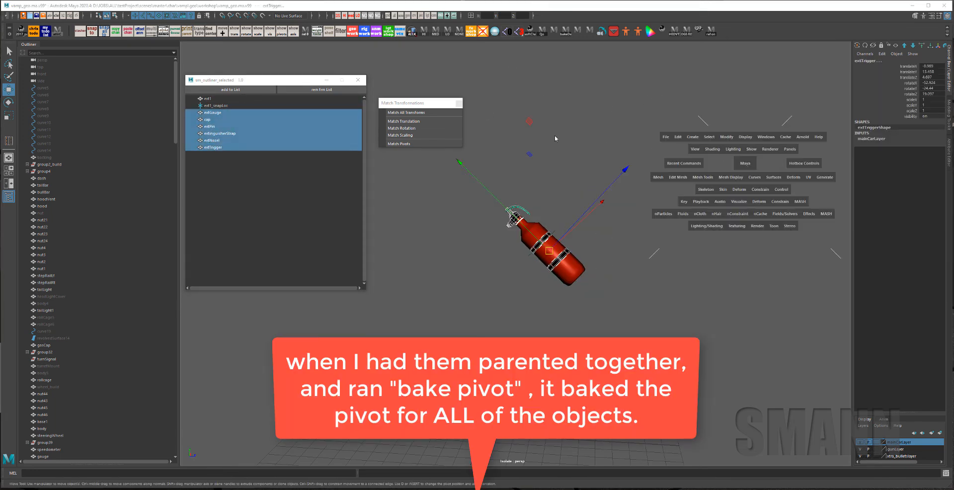
left_click_drag(554, 138, 561, 157)
right_click_drag(552, 179, 686, 216, "alt")
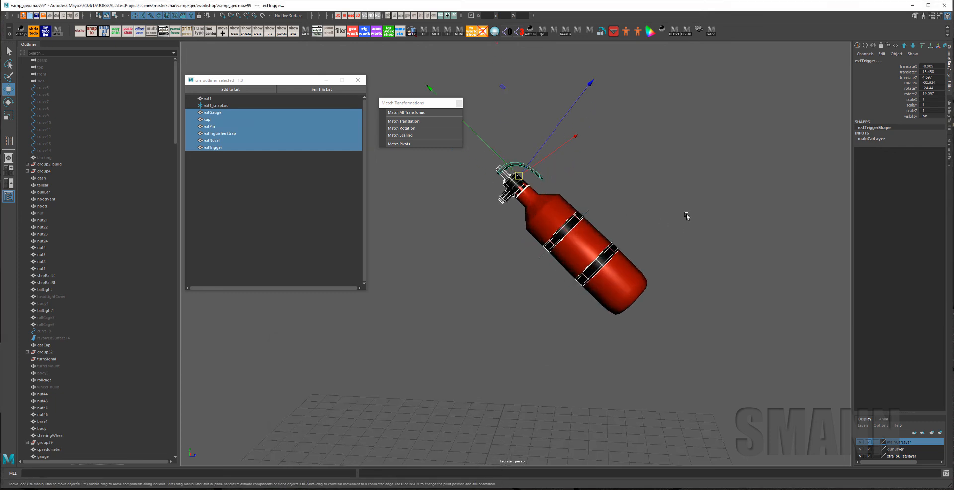
key("f")
right_click_drag(776, 222, 613, 210, "alt")
middle_click_drag(613, 211, 635, 215, "alt")
key("d")
left_click_drag(660, 247, 708, 242, "alt")
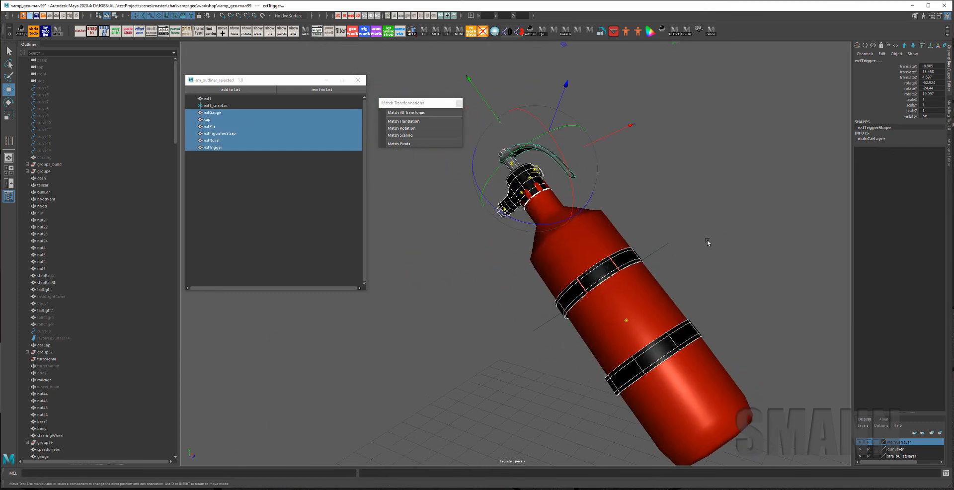
Match the pivots of the six unparented parts to ext1's pivot, and check the individual parts
left_click(745, 241)
left_click(223, 100)
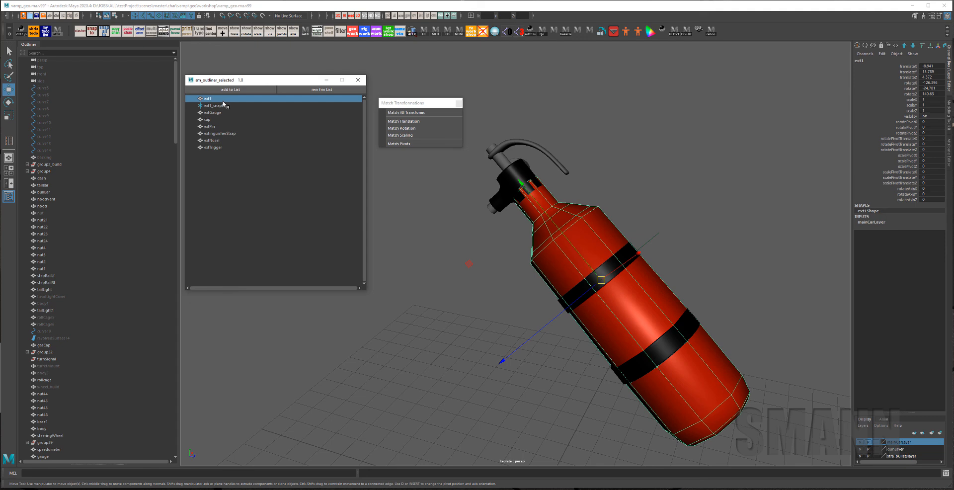
left_click(720, 178)
left_click_drag(214, 115, 223, 188)
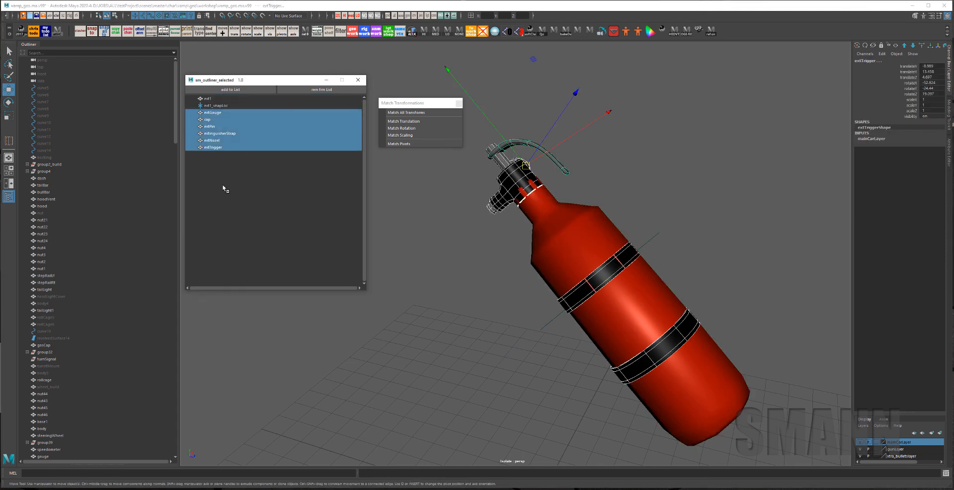
left_click(223, 99, "ctrl")
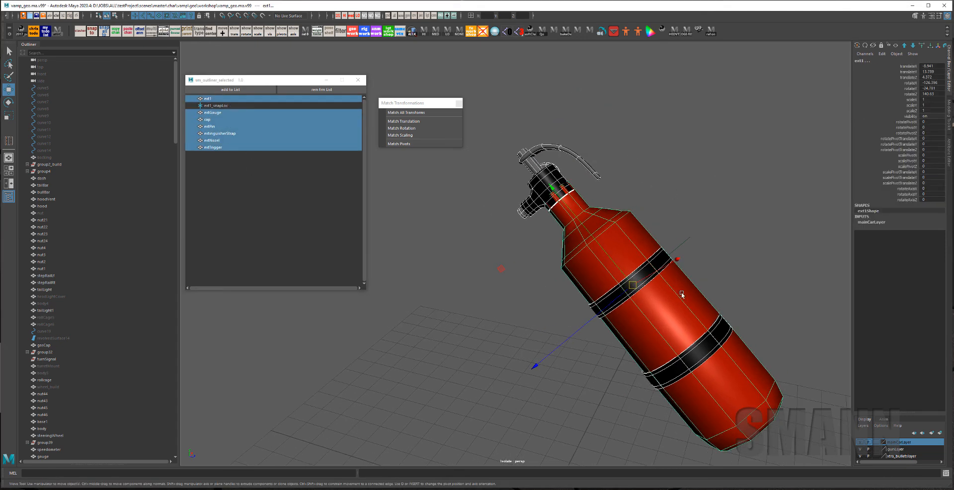
left_click(420, 144)
left_click(228, 118)
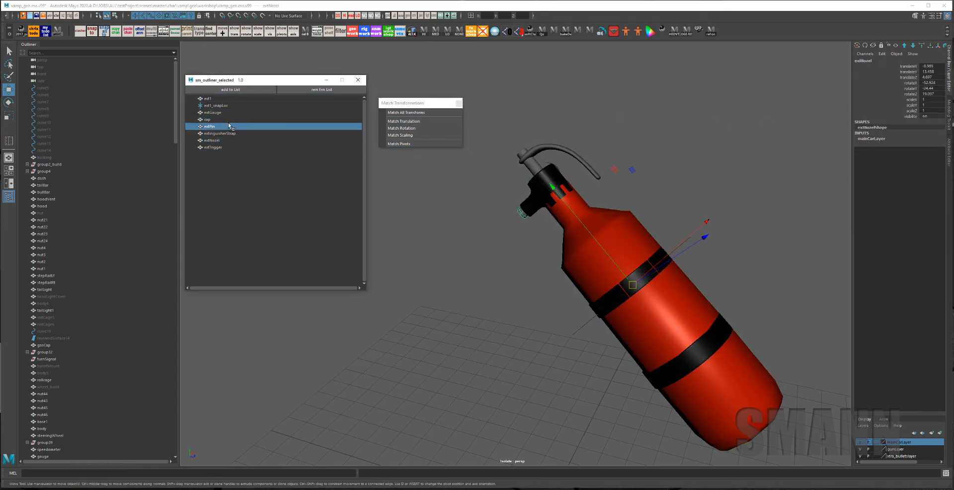
left_click(221, 99)
left_click(220, 112)
left_click(219, 133)
left_click(219, 155)
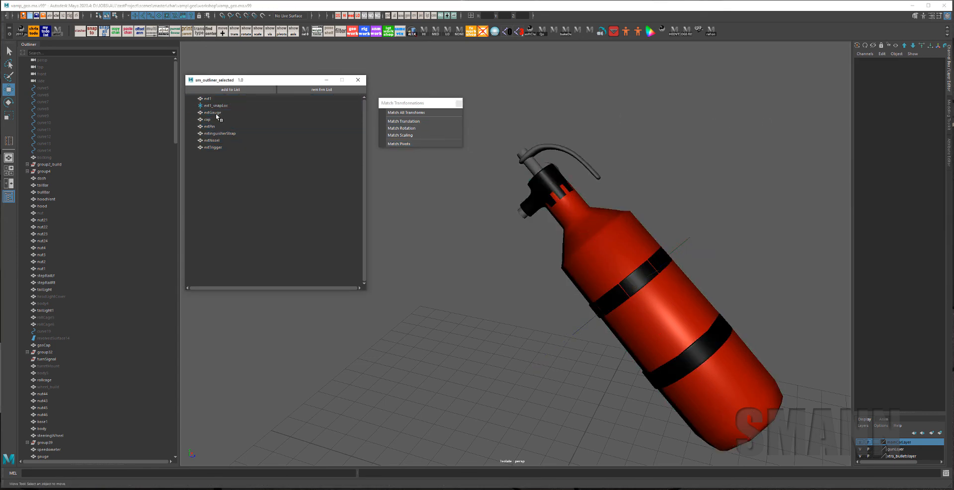
Try setting the translate and rotate values of ext1 and the six unparented parts to 0 together
left_click_drag(213, 117, 219, 168)
left_click(213, 99, "ctrl")
scroll(664, 151, "down", 4)
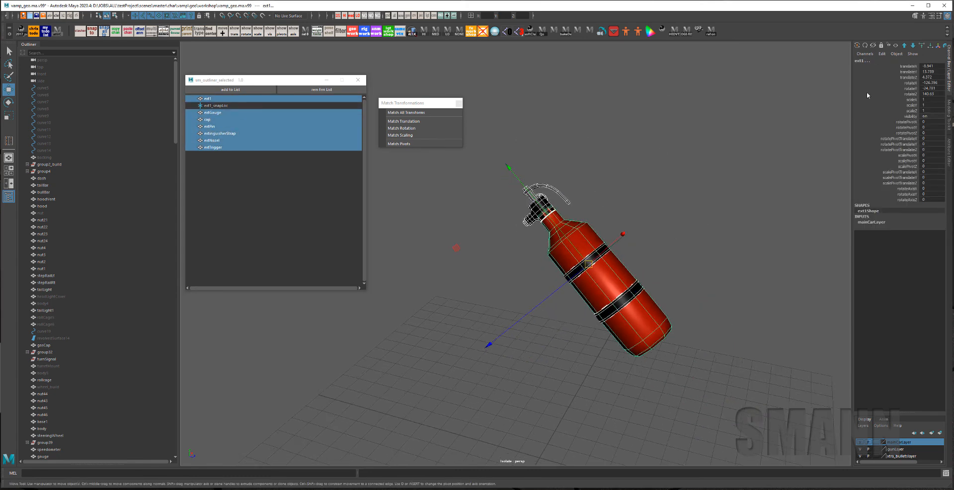
left_click_drag(934, 67, 933, 94)
type("0")
key("Return")
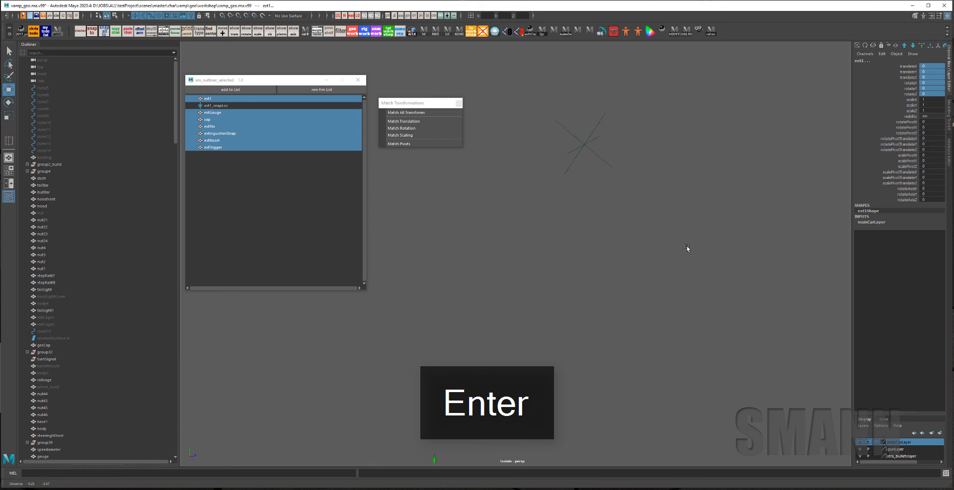
key("f")
right_click_drag(775, 322, 700, 337, "alt")
left_click_drag(700, 337, 678, 347, "alt")
Undo the zeroing of ext1 and the unparented parts, and frame the tilted extinguisher
key("ctrl+z")
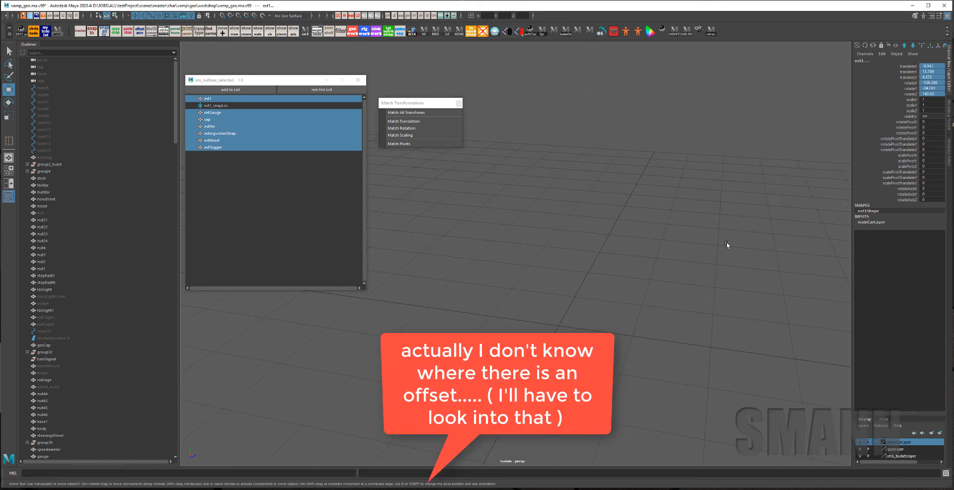
key("f")
right_click_drag(724, 221, 690, 224, "alt")
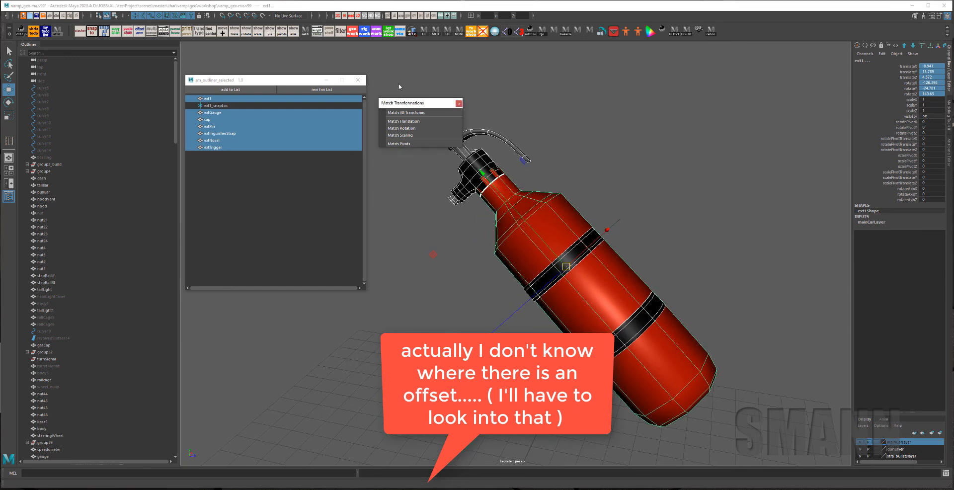